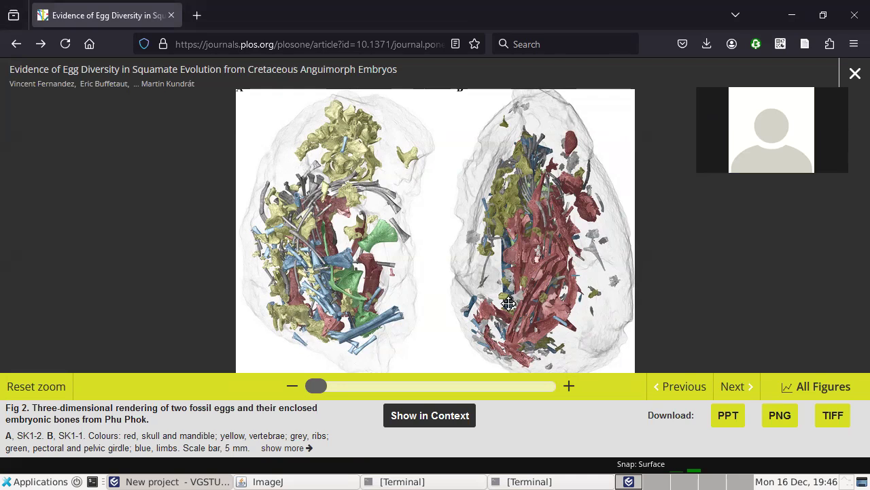
Step: Switch to VGSTUDIO MAX and examine the bone structures closely in the top, front and right slice views
click(197, 476)
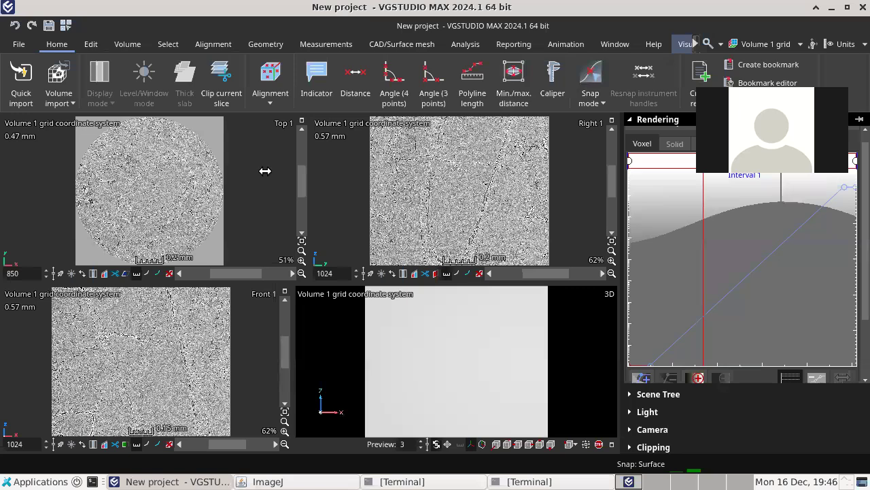
scroll(164, 192, up, 5)
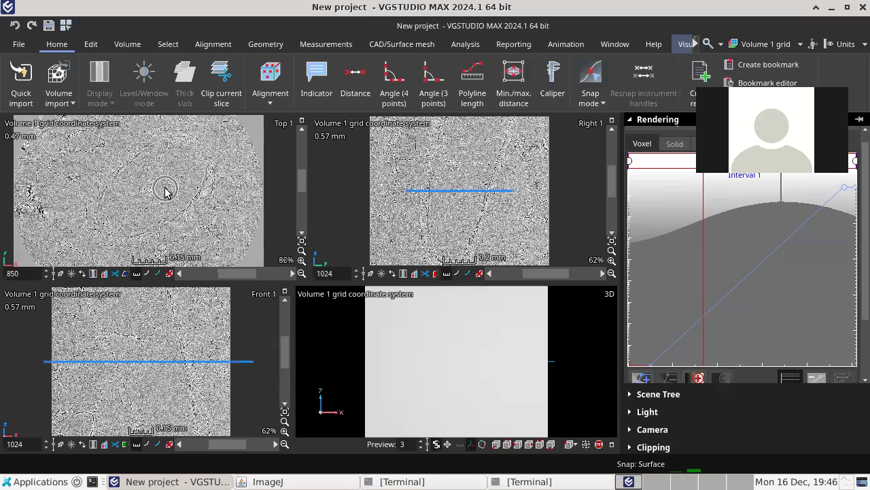
scroll(74, 193, up, 3)
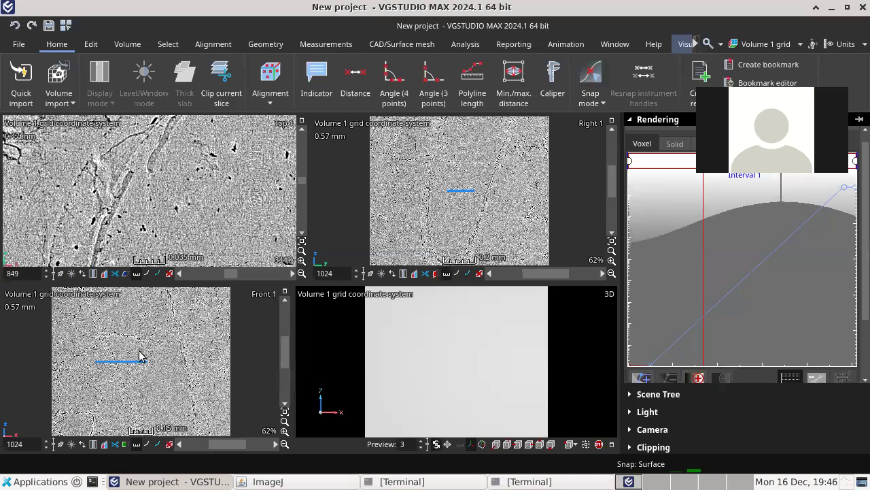
scroll(103, 363, up, 4)
scroll(70, 374, up, 5)
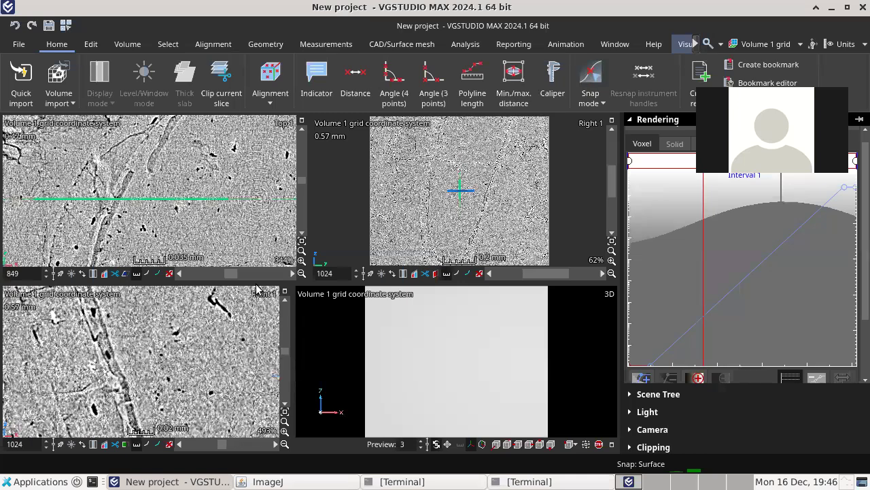
scroll(428, 190, up, 2)
scroll(428, 190, up, 5)
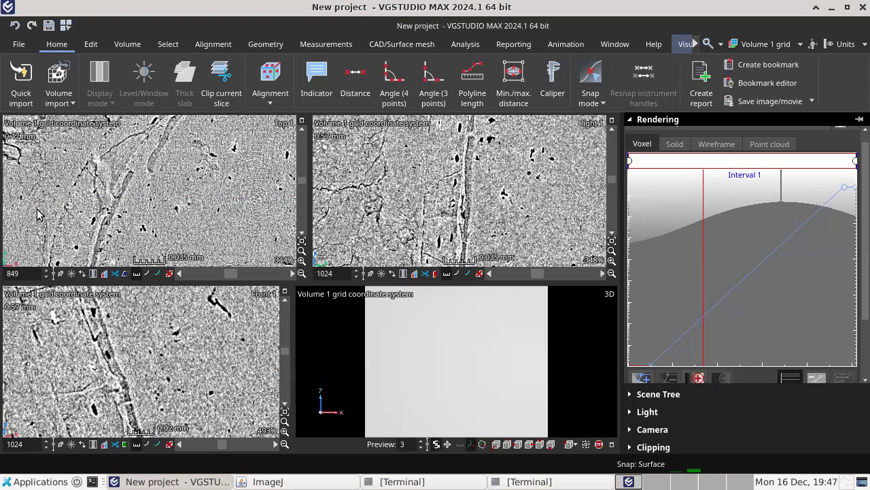
scroll(197, 208, down, 2)
scroll(215, 206, down, 5)
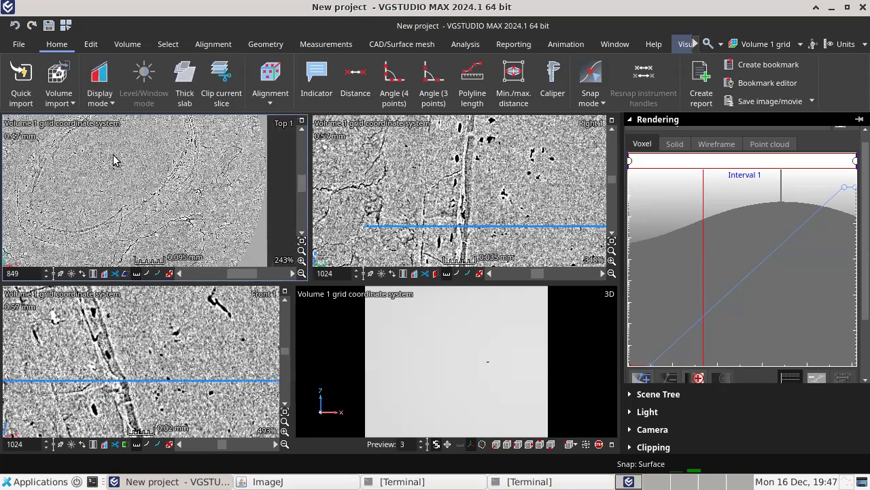
scroll(152, 386, down, 10)
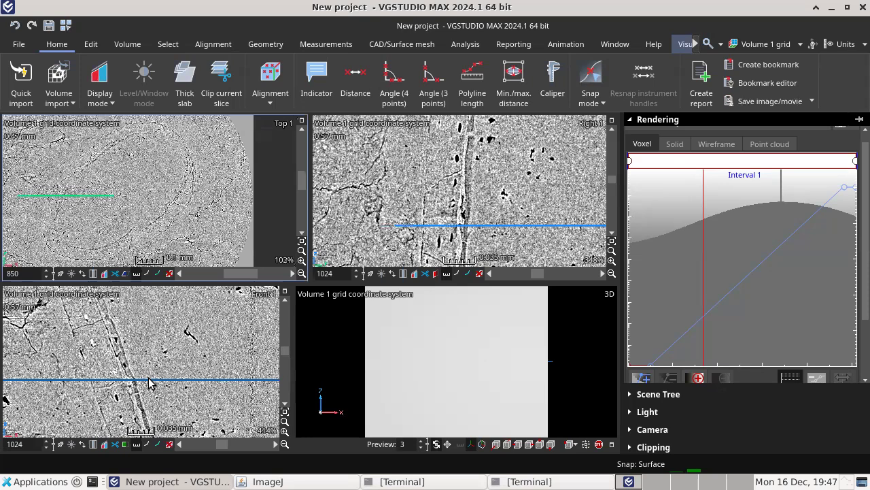
scroll(163, 363, up, 2)
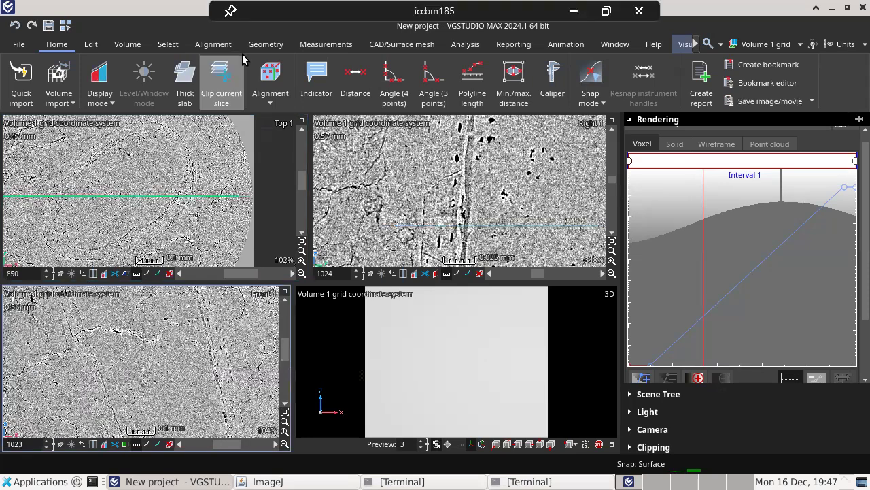
Step: Show the scene tree, select the femur volume, and turn on the navigation cursor
click(630, 119)
click(724, 227)
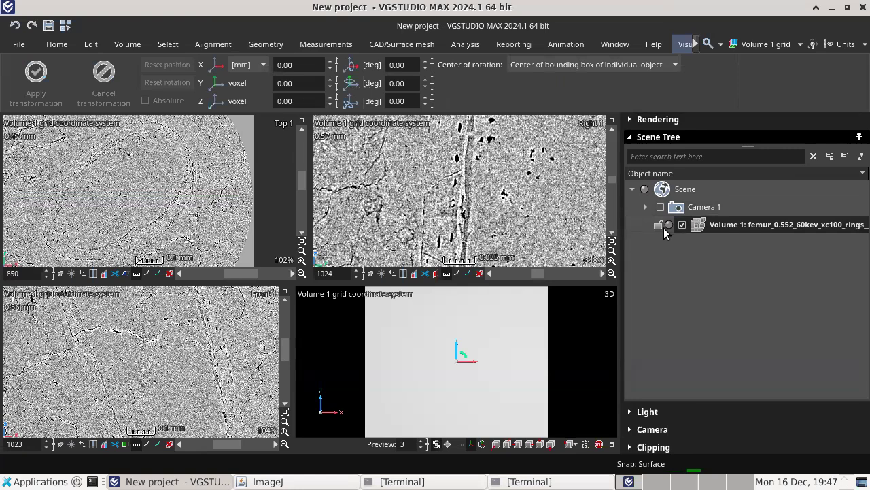
click(673, 66)
click(755, 95)
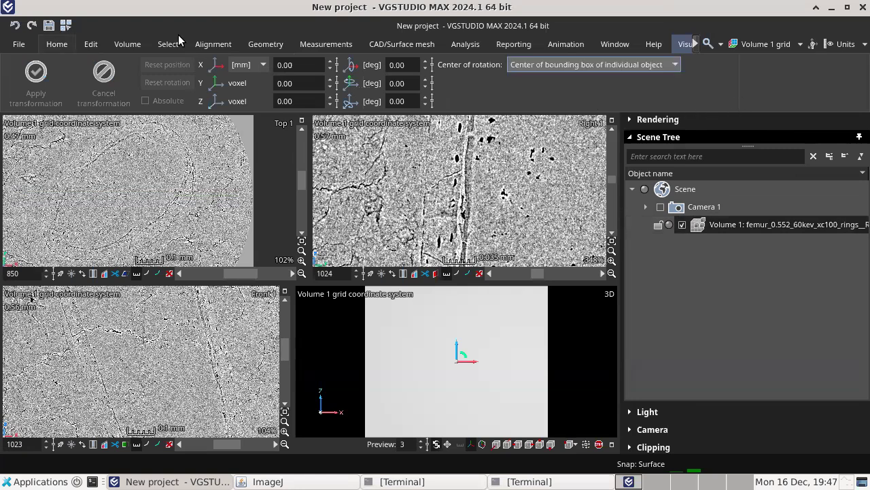
click(167, 44)
click(41, 65)
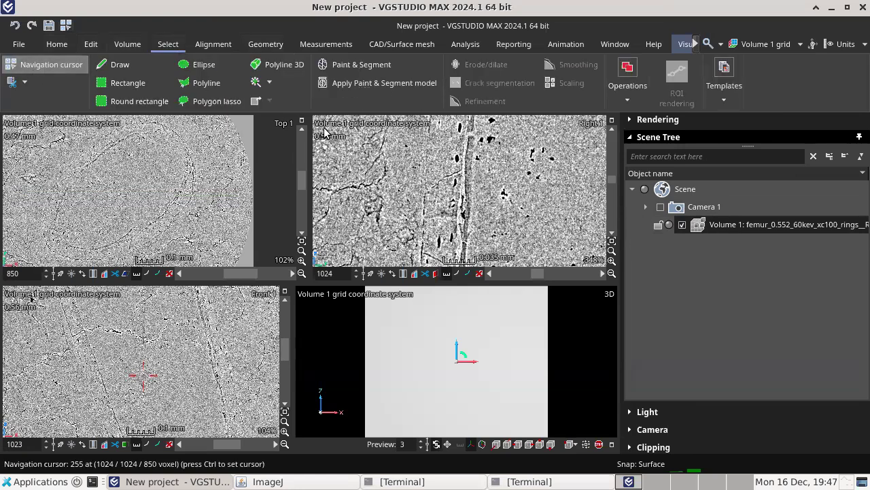
Step: Set the femur volume's center of rotation to the navigation cursor and switch to the scene coordinate system
click(702, 226)
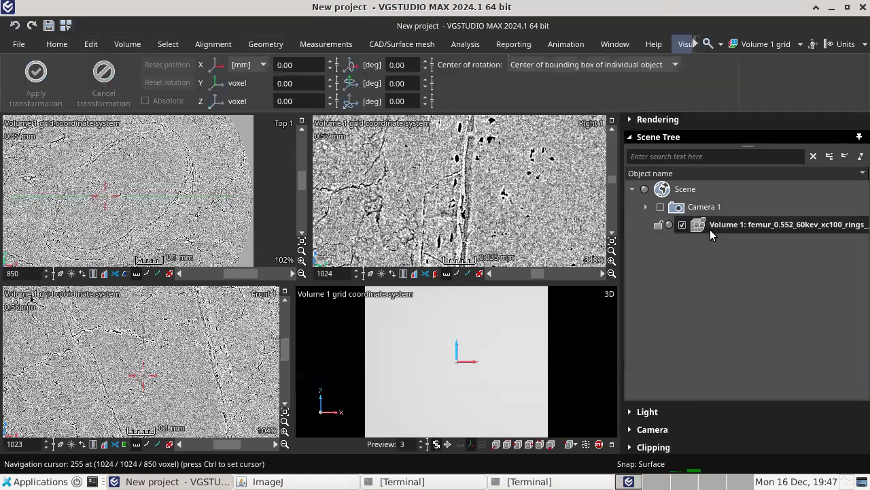
click(537, 65)
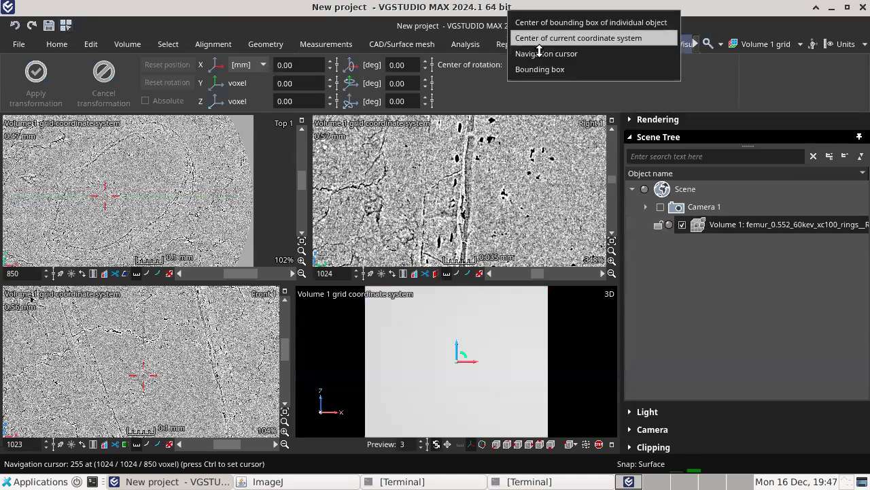
click(540, 53)
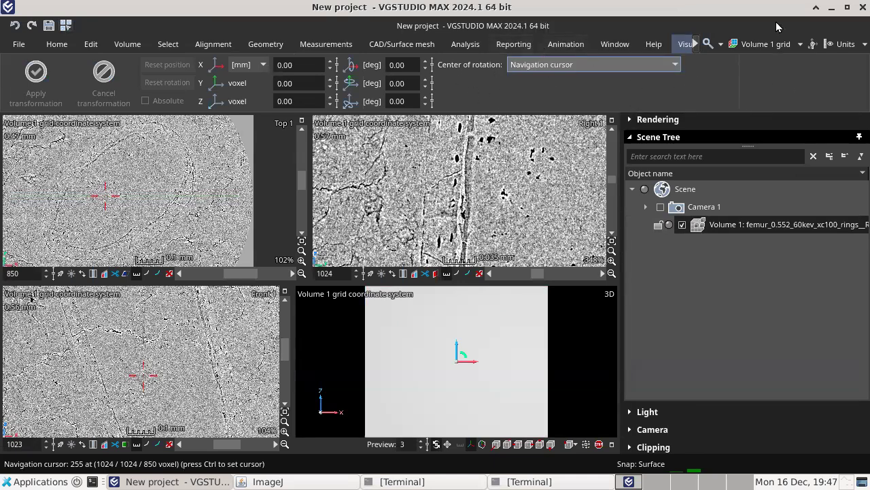
click(767, 44)
click(746, 77)
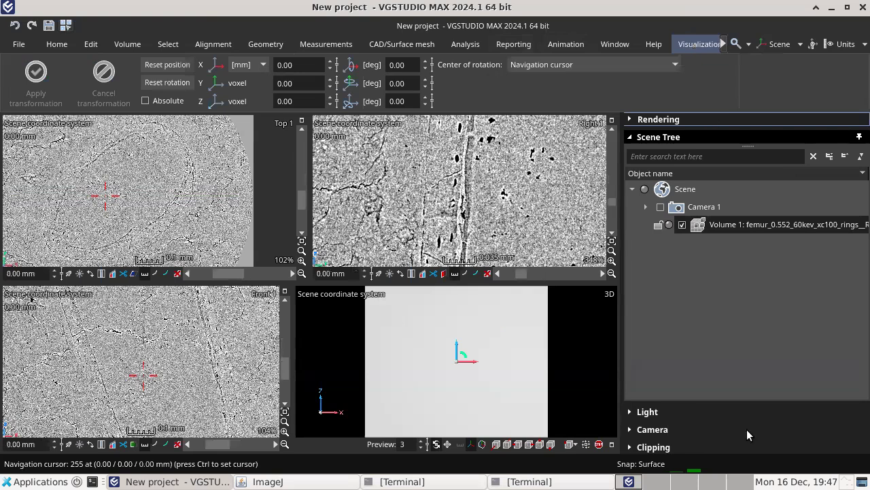
Step: Place the navigation cursor near the middle of the bone in the top slice and set the volume's Z rotation to -36 degrees
ctrl+click(120, 194)
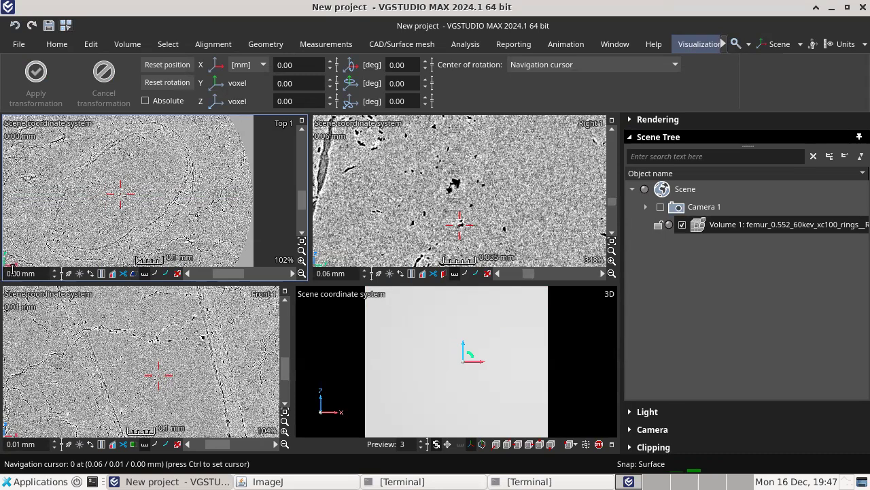
scroll(405, 101, down, 6)
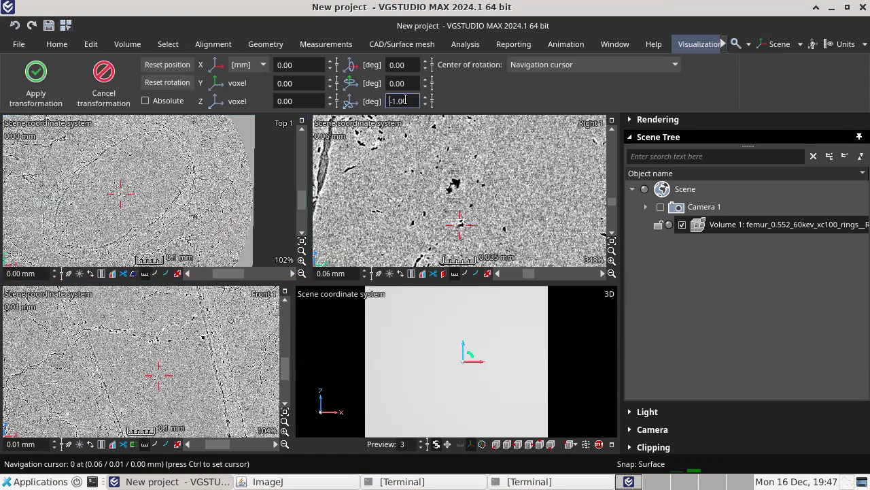
scroll(403, 100, down, 20)
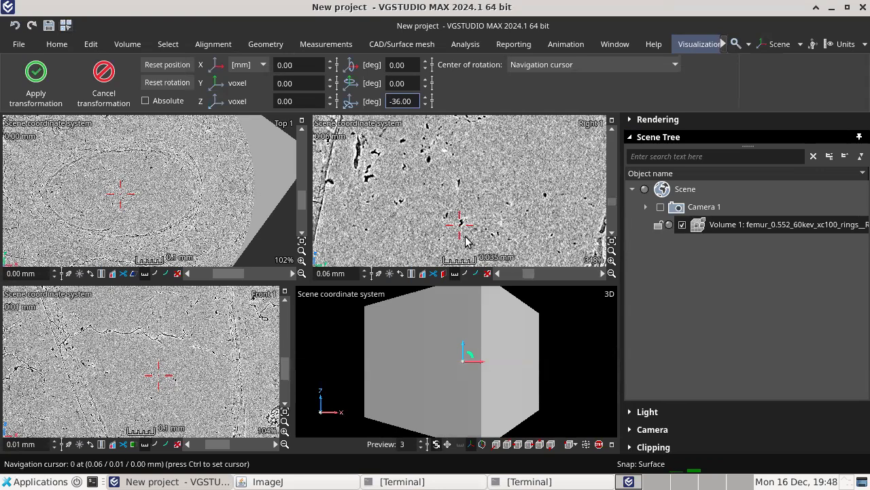
Step: Set the femur volume's rotation about the Y axis to 19 degrees, checking the bone walls in the slice views
scroll(481, 199, down, 3)
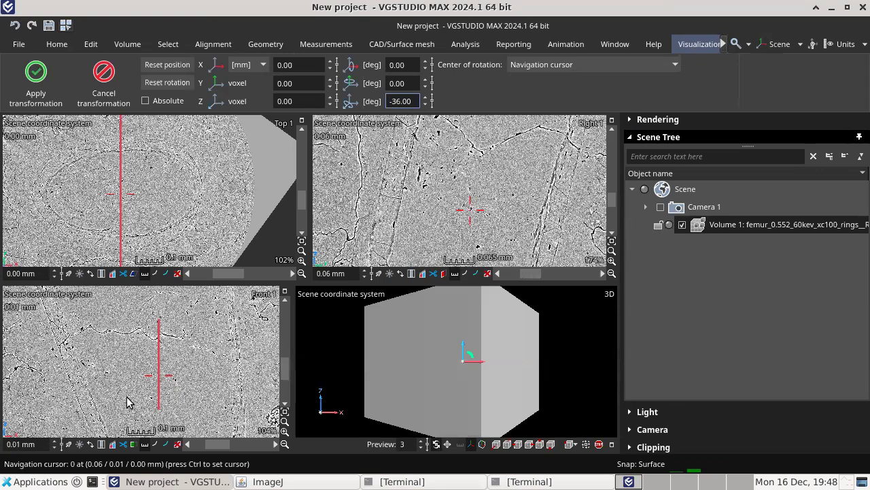
scroll(174, 195, up, 6)
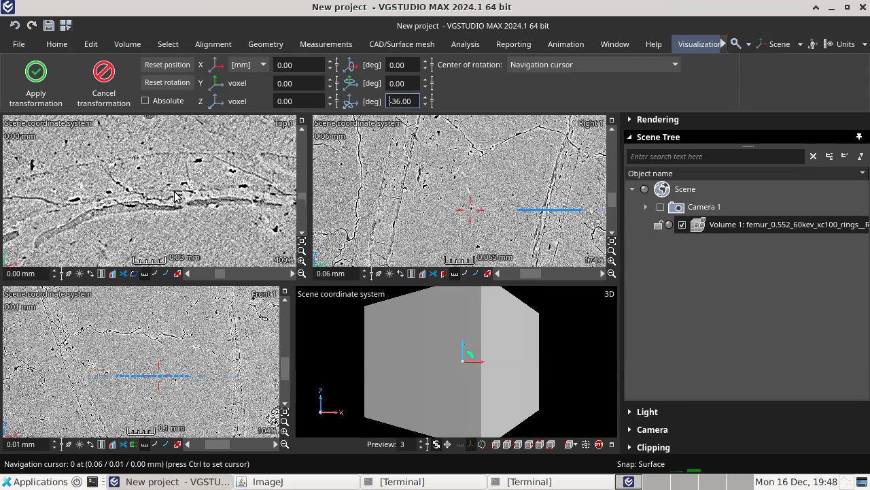
click(301, 241)
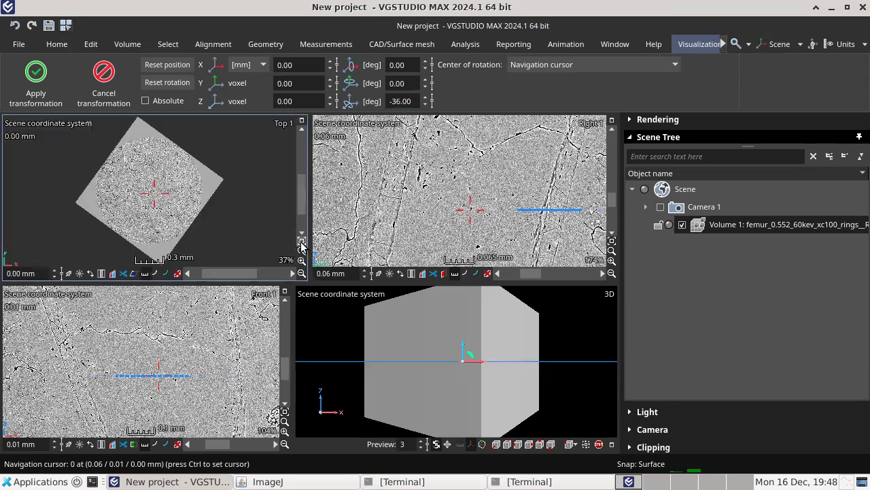
scroll(171, 197, up, 5)
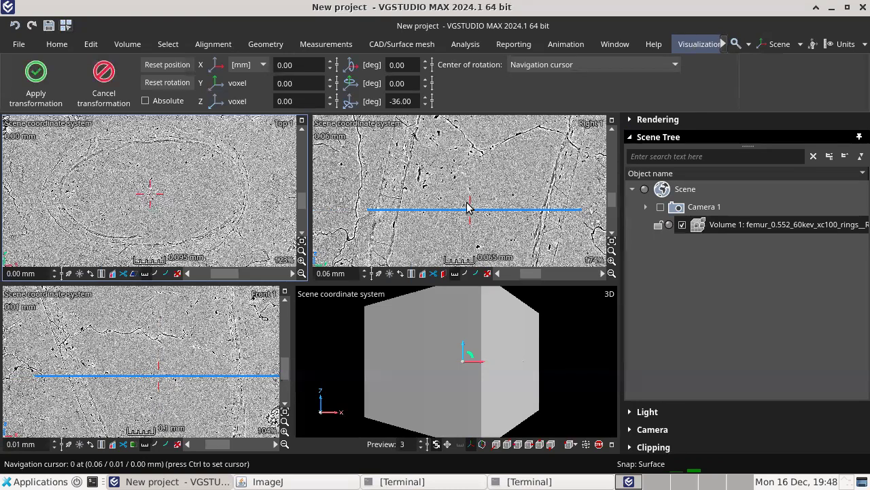
click(393, 83)
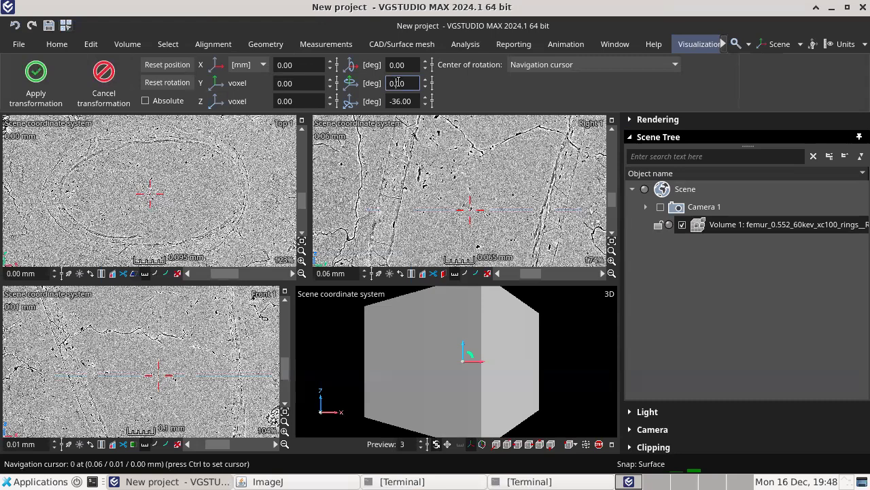
scroll(399, 82, up, 12)
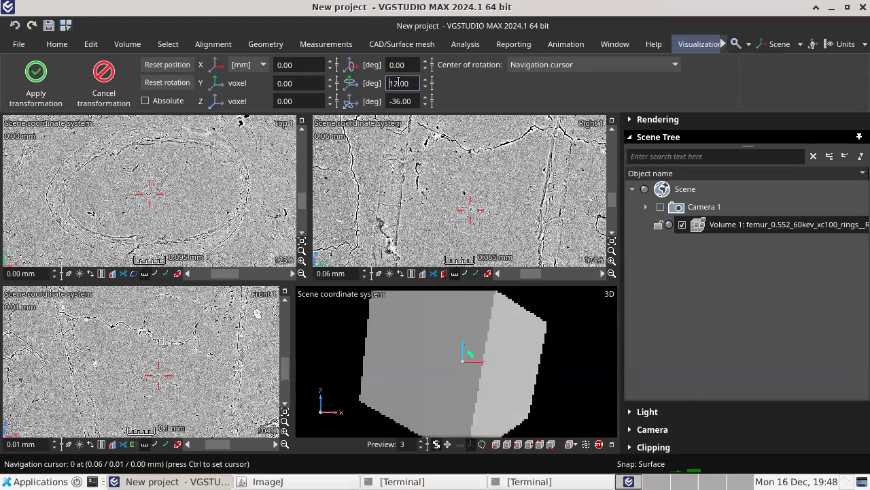
scroll(398, 82, up, 4)
scroll(399, 82, up, 3)
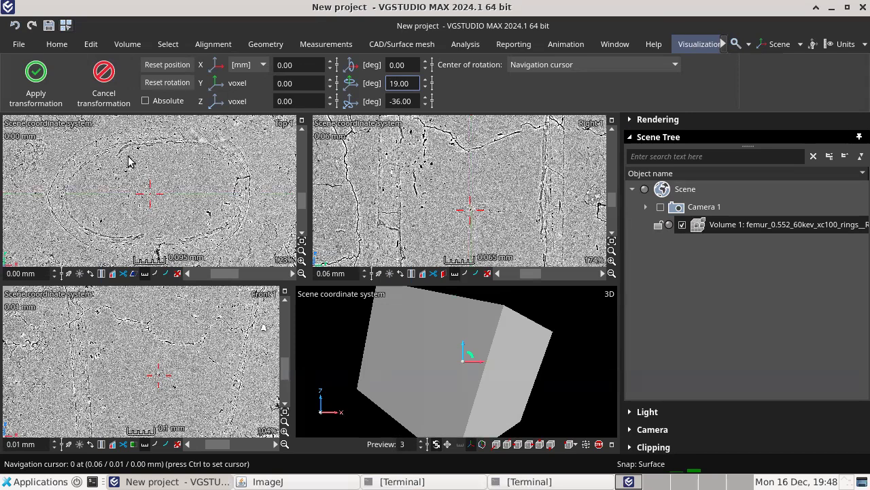
Step: Set the femur volume's rotation about the X axis to 10 degrees
click(403, 65)
scroll(403, 64, up, 5)
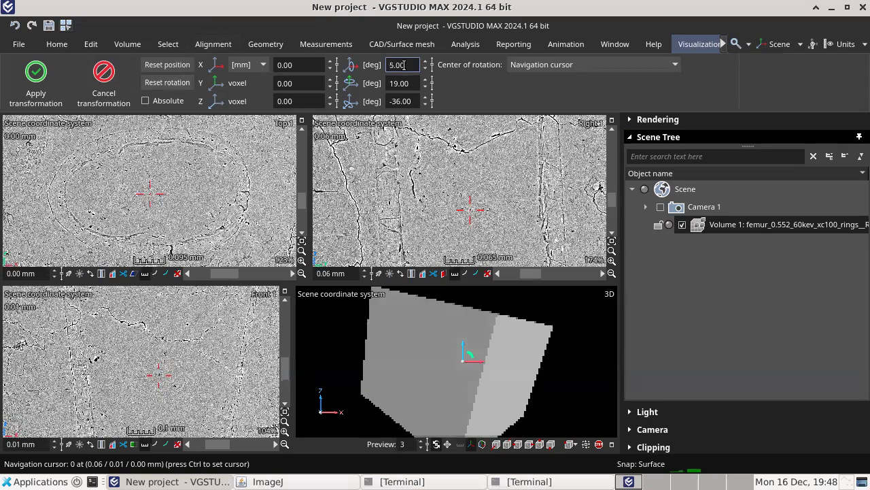
scroll(403, 64, up, 3)
scroll(403, 64, up, 3)
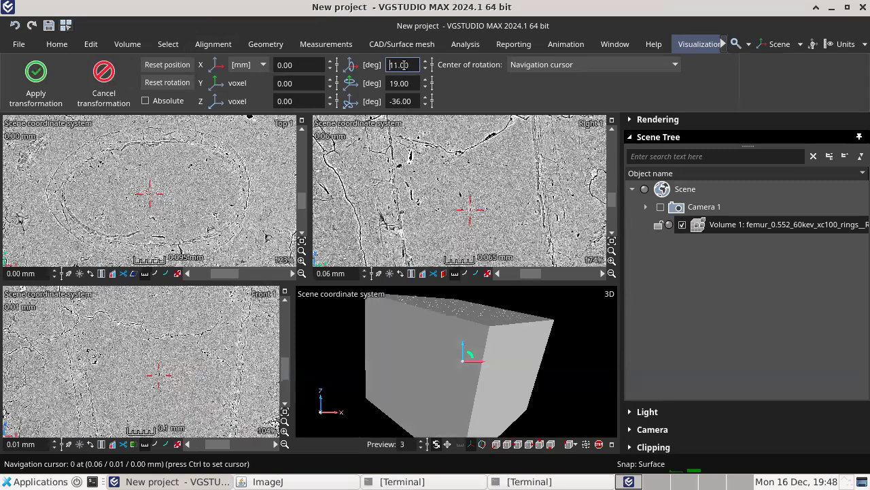
key(Down)
Step: Set the femur volume's rotation about the Y axis to 10 degrees
scroll(410, 83, down, 3)
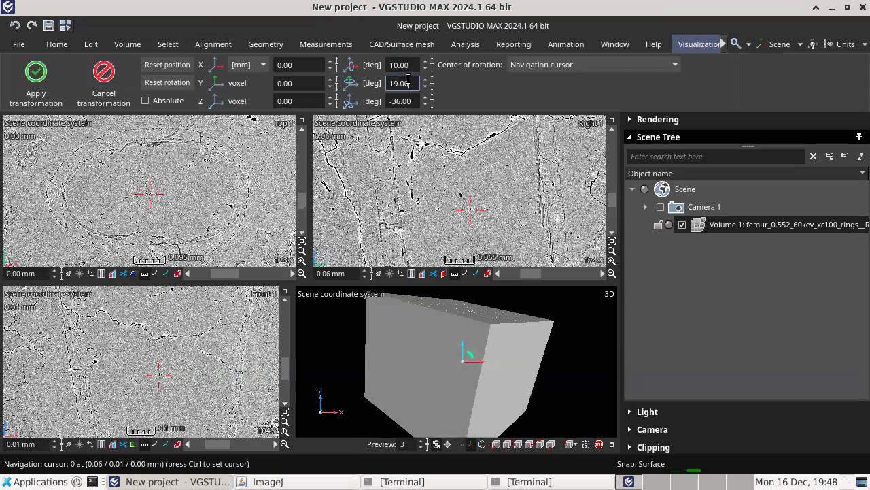
scroll(410, 81, down, 3)
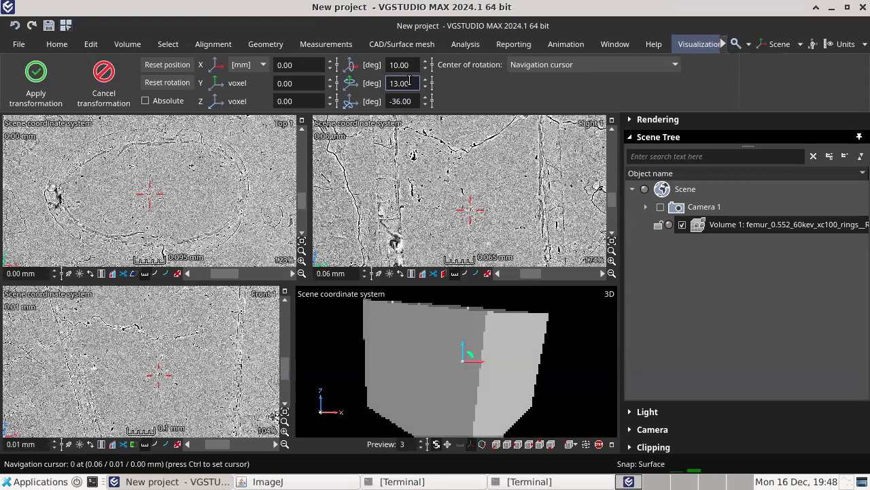
scroll(410, 81, down, 1)
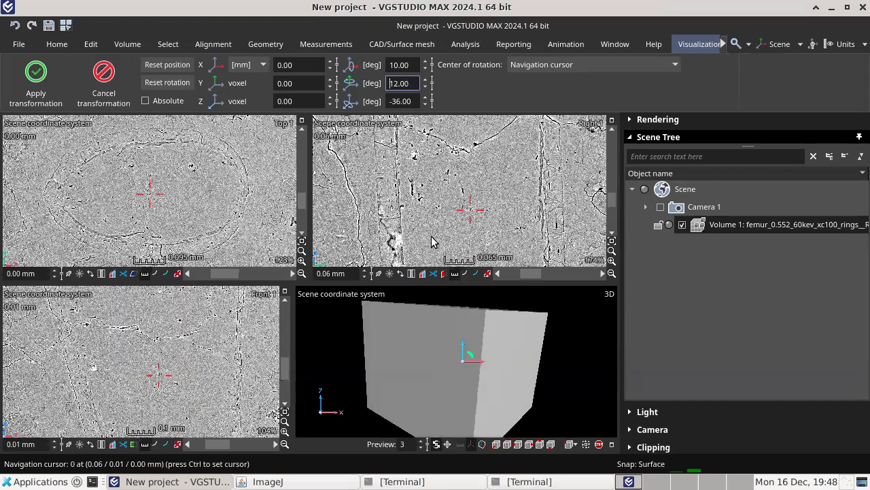
key(Down)
key(Down)
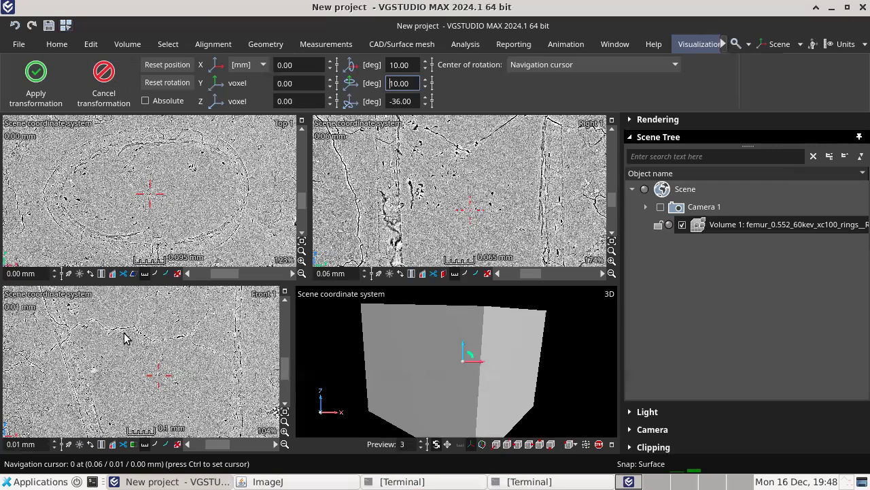
Step: Enlarge the top slice view and enable thick slab mode with a slab thickness of 0.03 mm and the Average combine mode
click(302, 120)
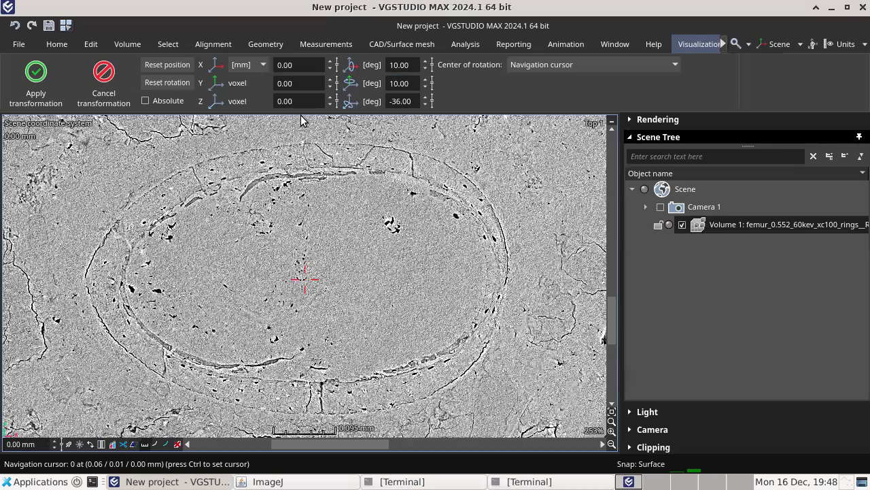
right_click(366, 228)
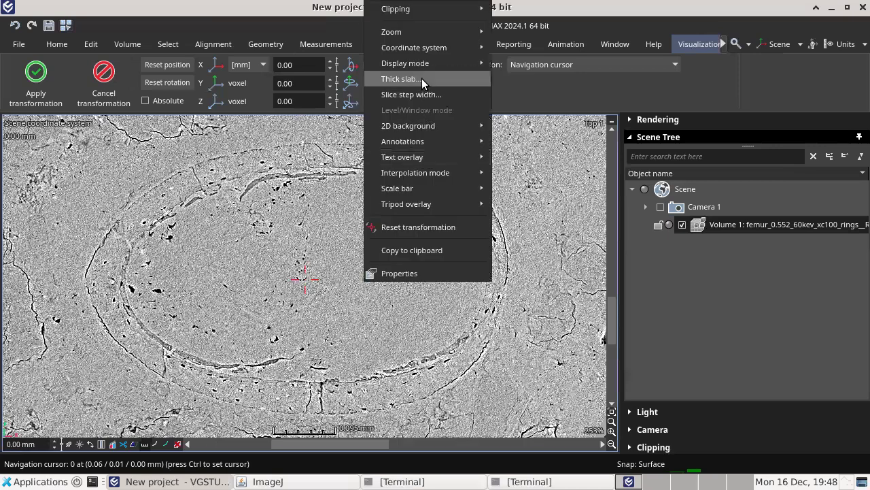
click(421, 79)
click(370, 182)
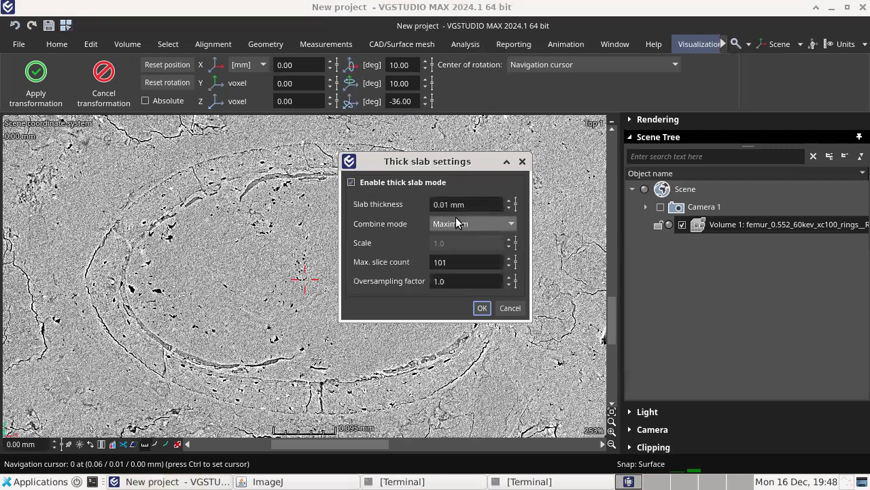
click(457, 223)
click(463, 260)
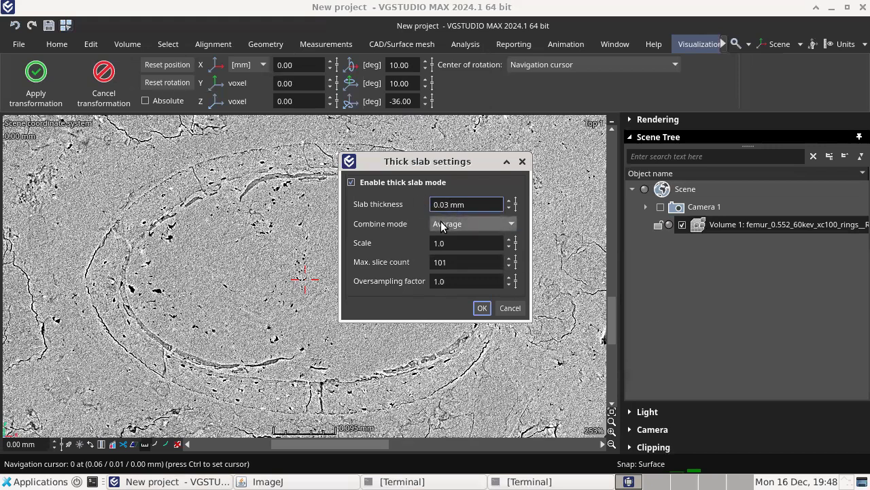
click(457, 204)
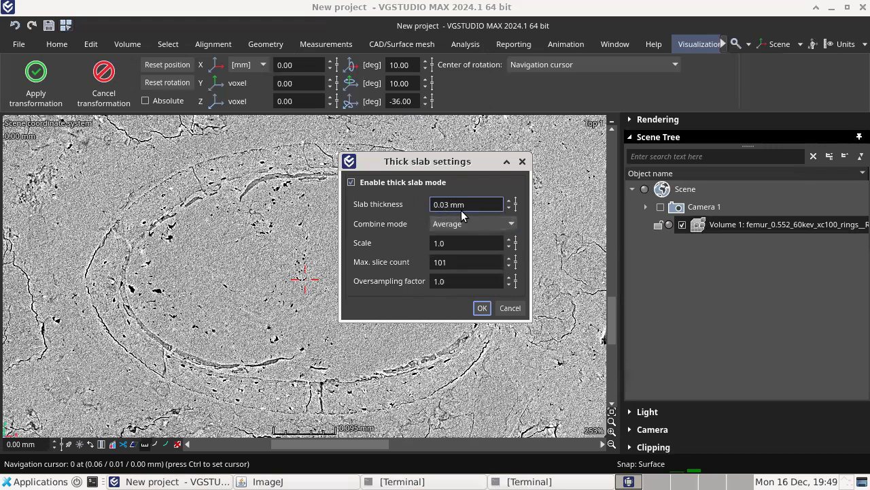
click(482, 308)
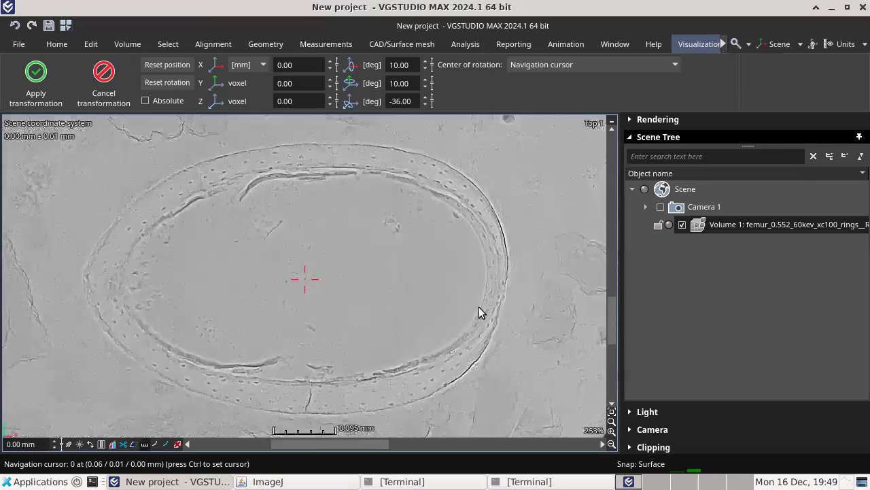
Step: Increase the slice contrast by steepening the voxel opacity curve, moving its lower and upper points closer together around the histogram peak
click(630, 119)
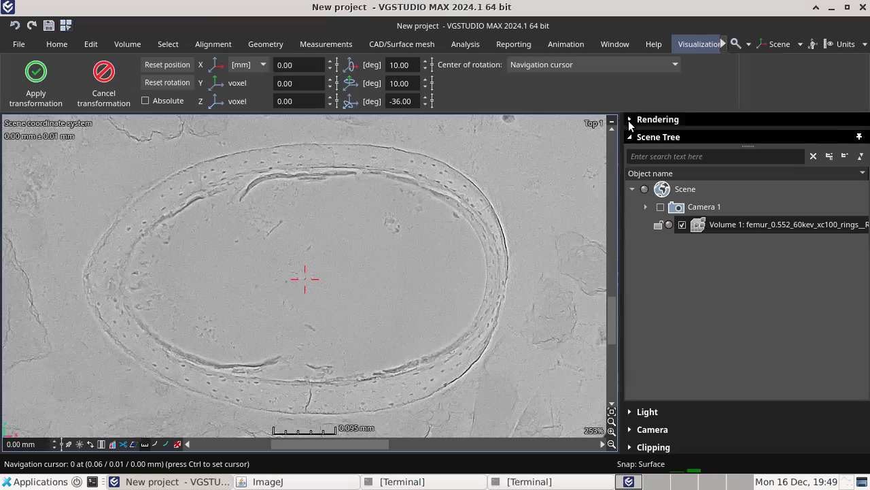
click(639, 248)
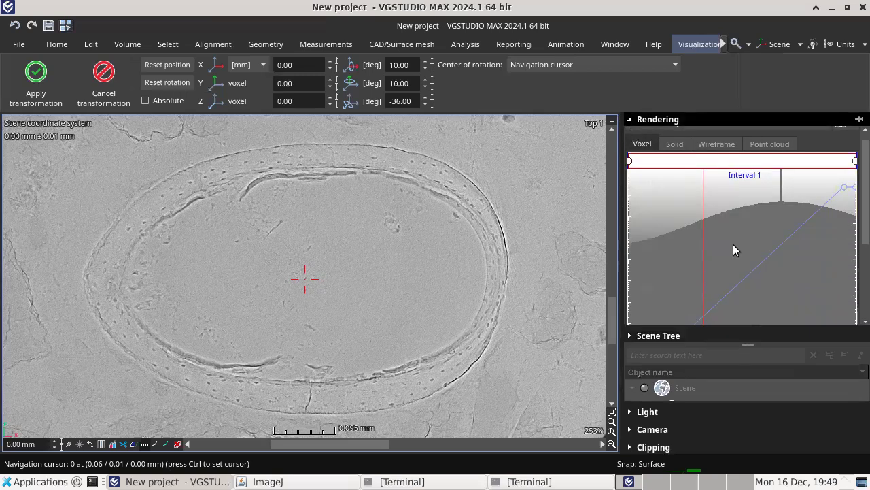
drag(651, 366, 737, 394)
drag(843, 188, 809, 187)
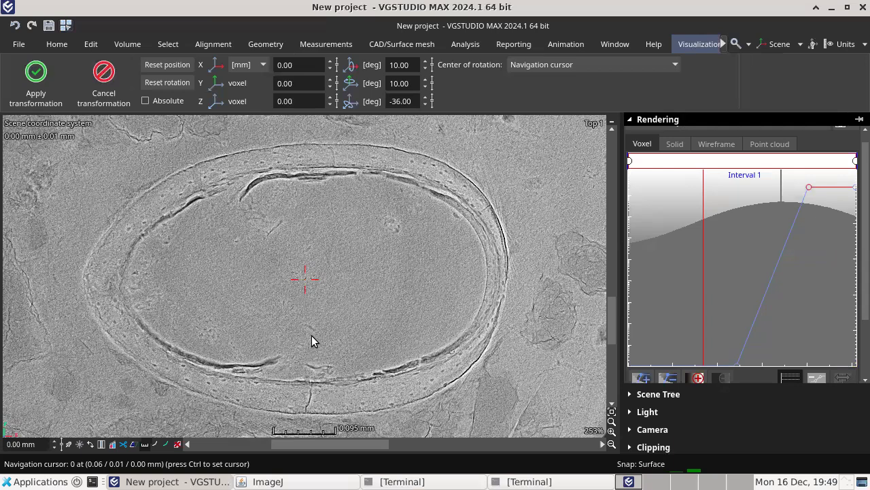
Step: Switch to ImageJ and import the full femur_resliced image sequence as a virtual stack
click(282, 481)
click(376, 29)
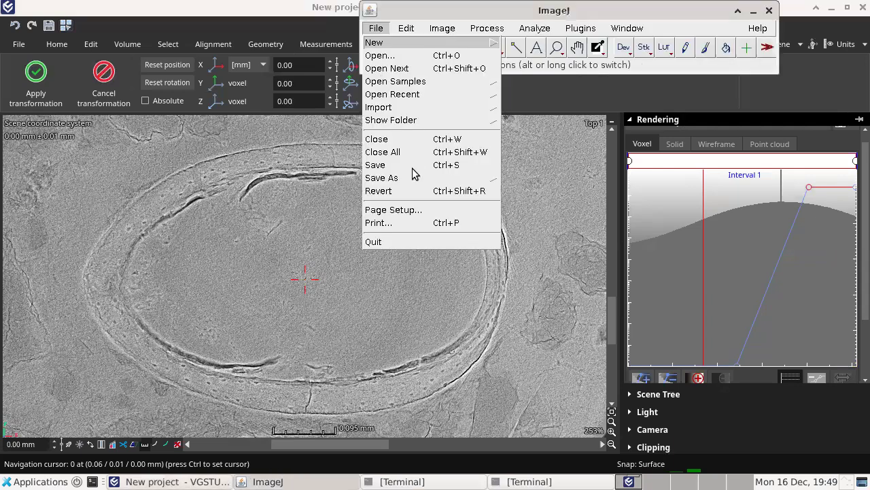
mouse_move(441, 109)
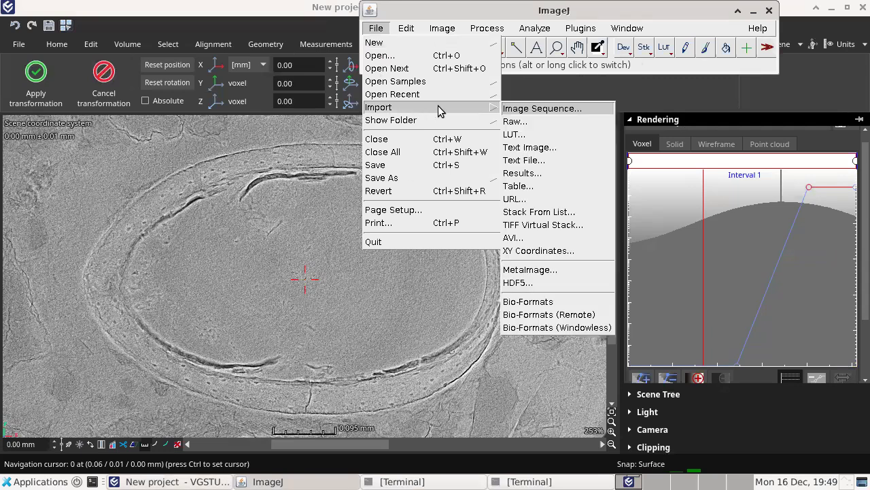
click(551, 111)
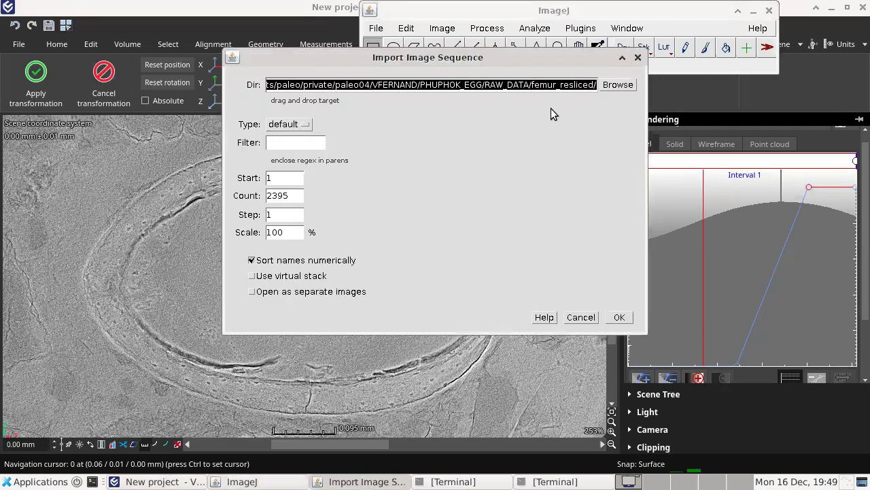
click(295, 277)
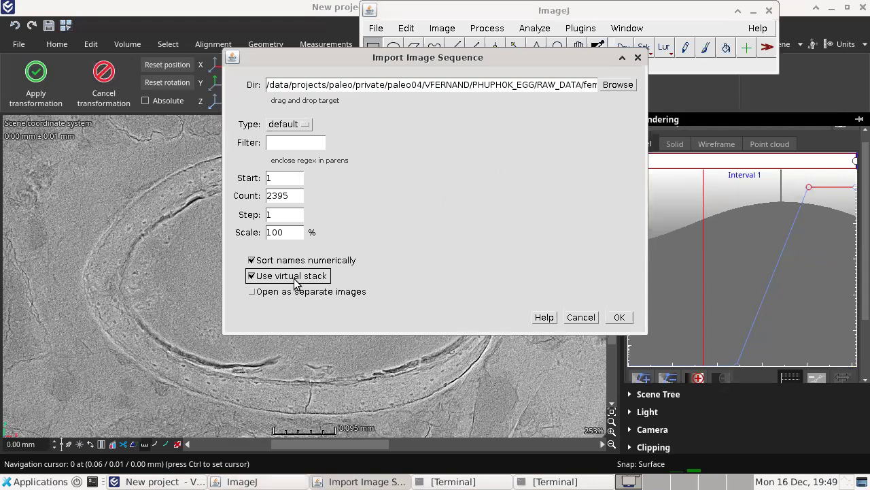
click(621, 318)
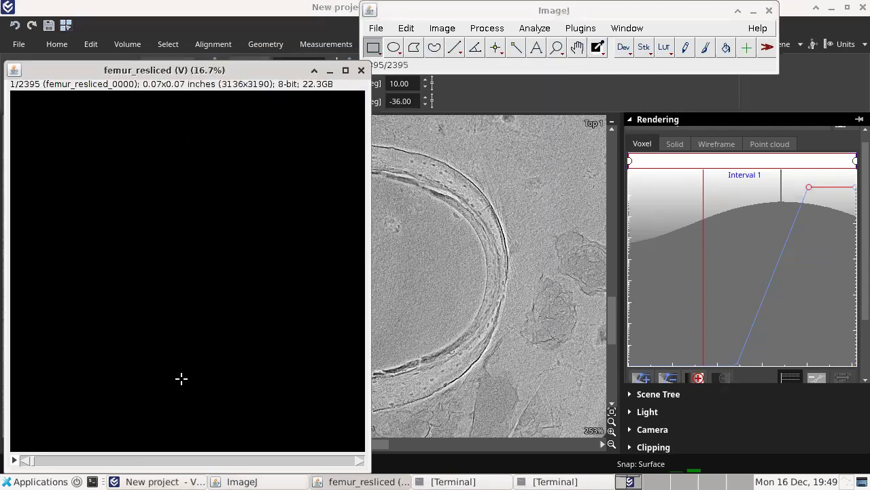
Step: Examine the bone cross-section in the middle slices of the femur_resliced stack to choose a slice range, and close the stack
drag(102, 70, 146, 70)
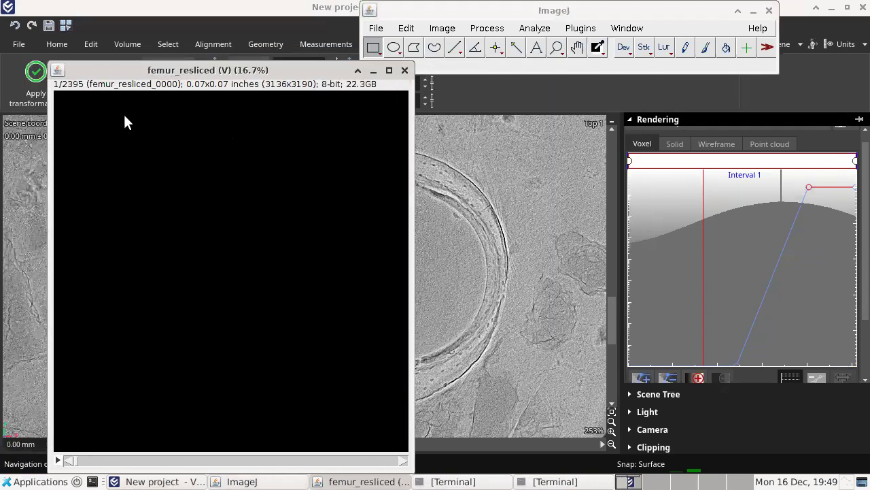
drag(76, 462, 249, 468)
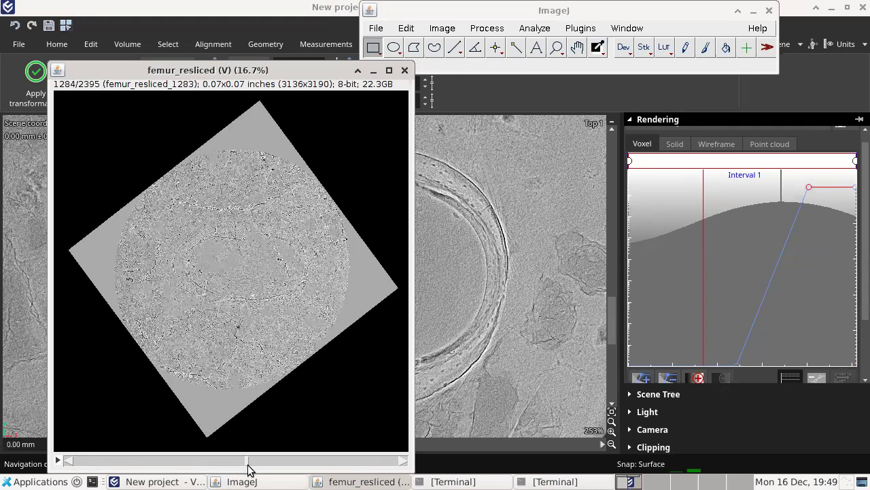
ctrl+scroll(246, 269, up, 1)
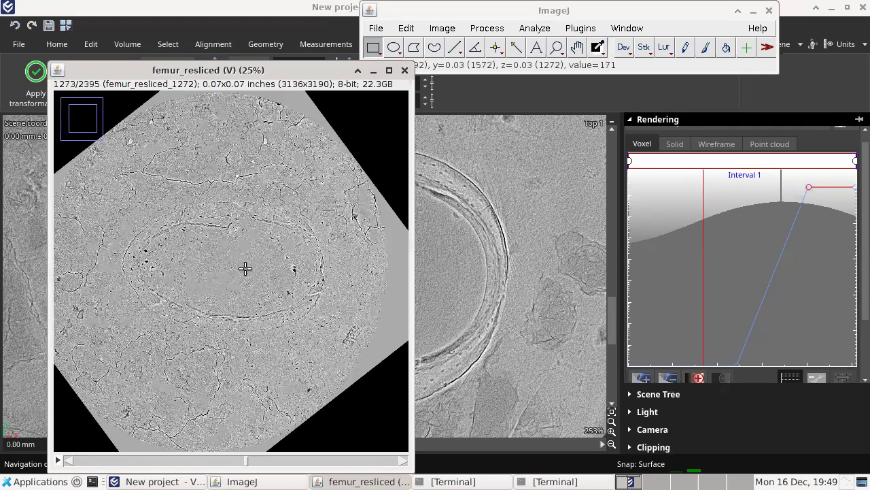
ctrl+scroll(245, 268, up, 2)
drag(238, 463, 242, 462)
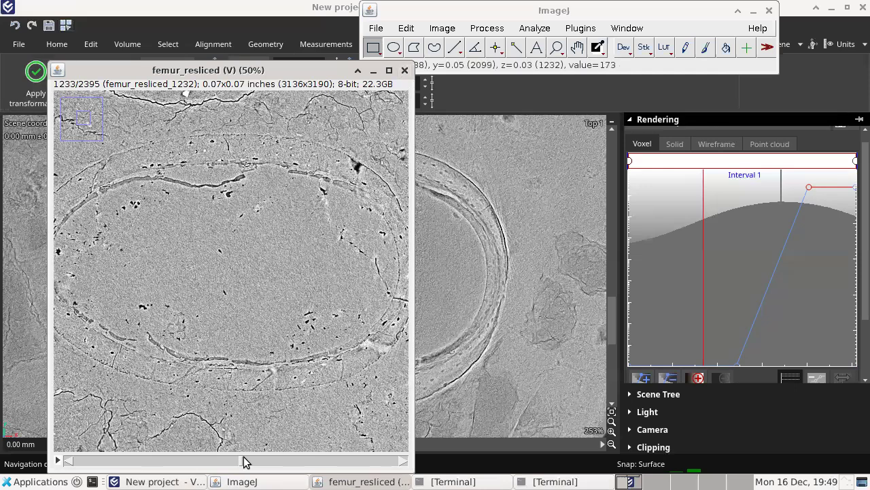
drag(243, 460, 245, 462)
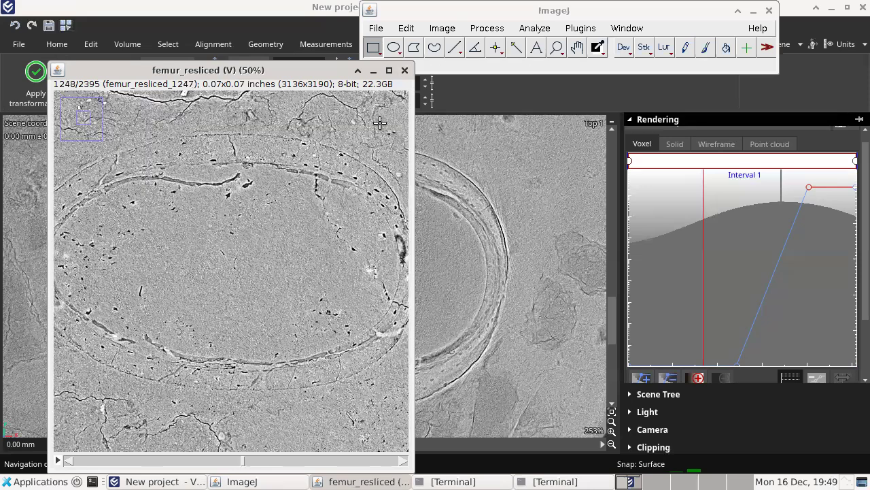
key(ctrl+w)
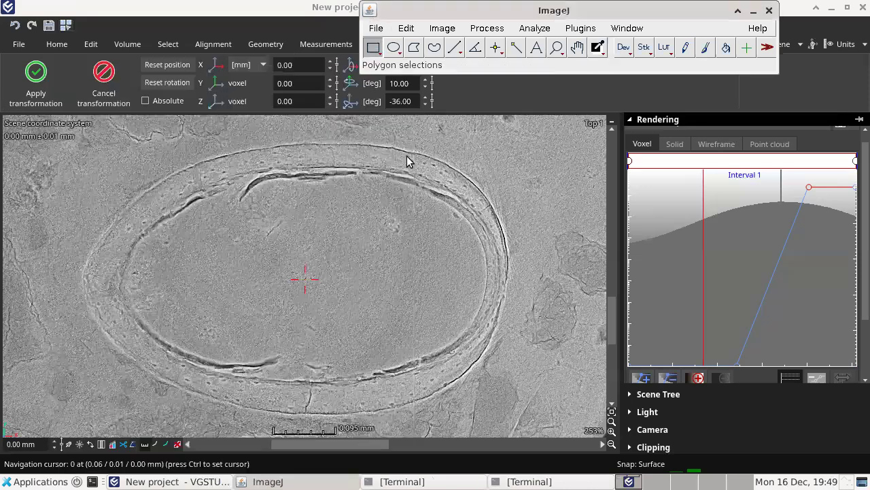
Step: Import 60 images of the femur_resliced sequence from image 1220 as a virtual stack, and close that stack
click(376, 27)
mouse_move(420, 111)
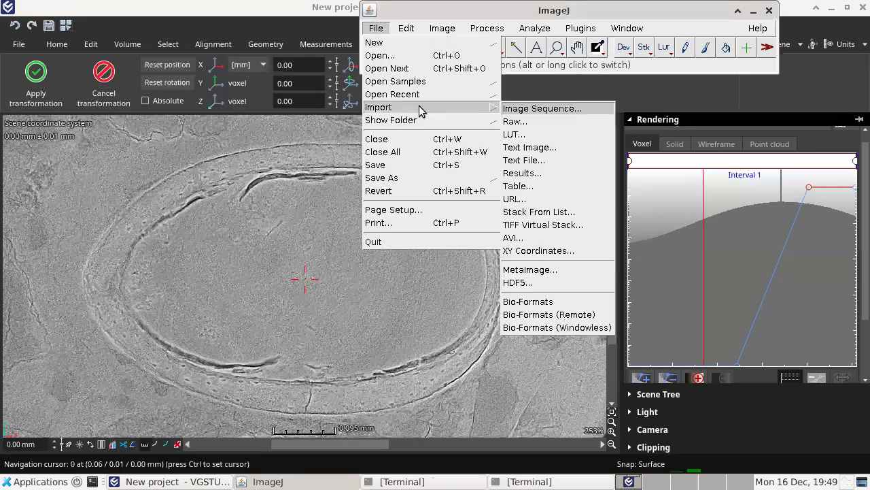
click(522, 108)
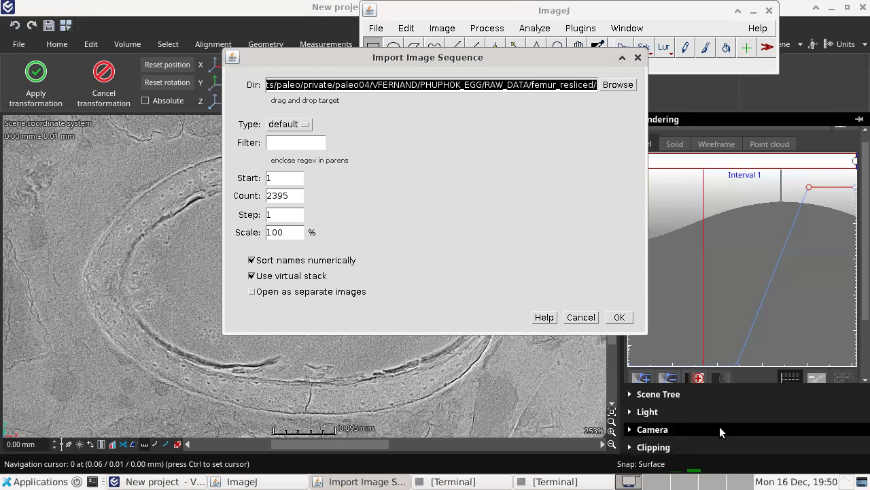
click(297, 177)
text(1220)
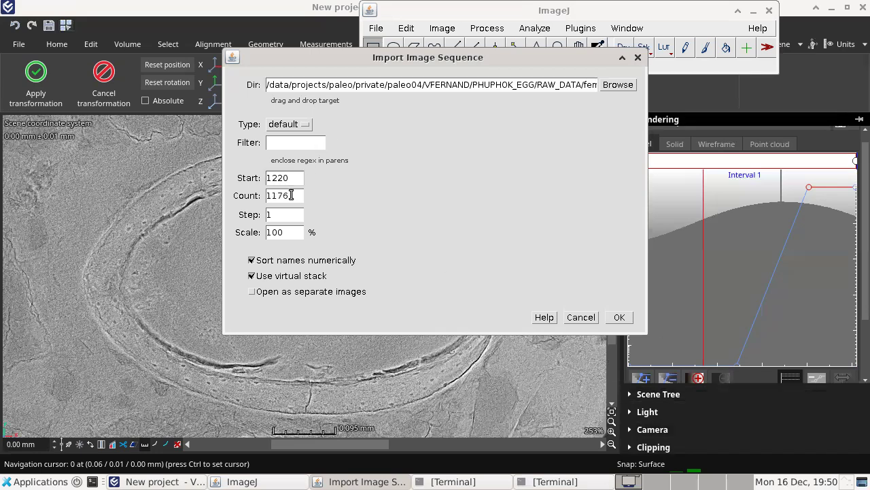
key(Tab)
key(Delete)
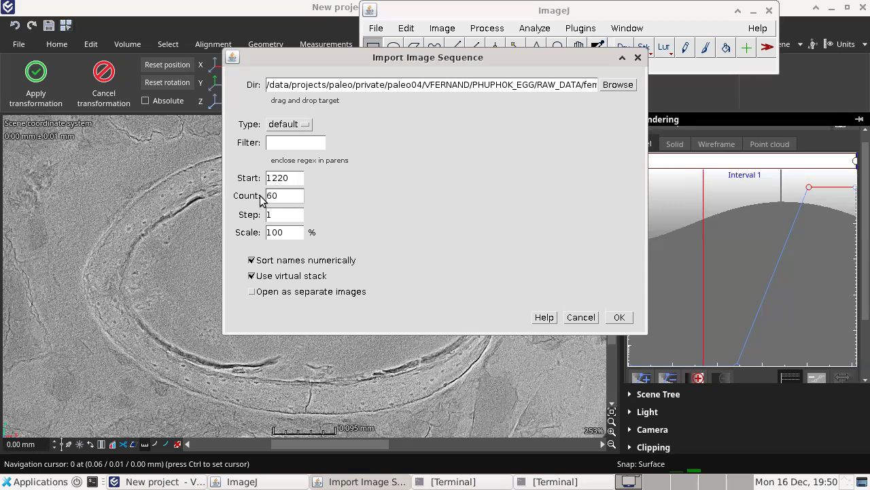
click(619, 318)
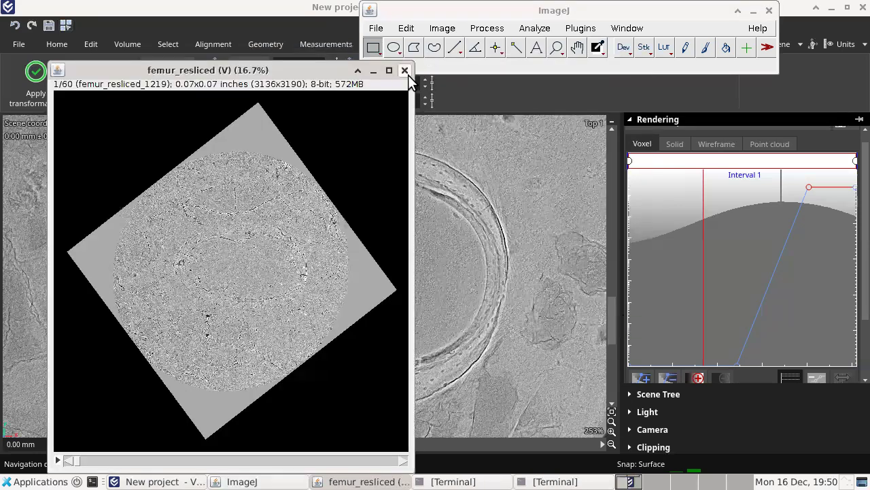
click(405, 71)
click(376, 28)
mouse_move(463, 107)
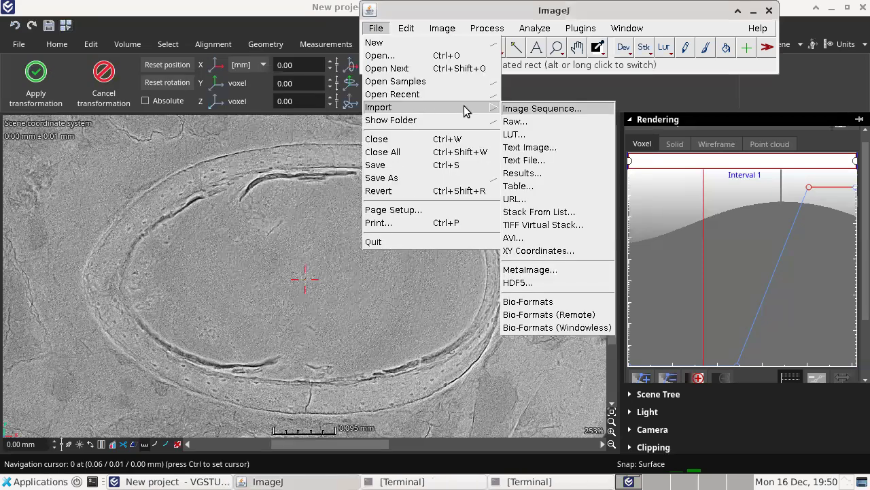
click(524, 110)
click(289, 280)
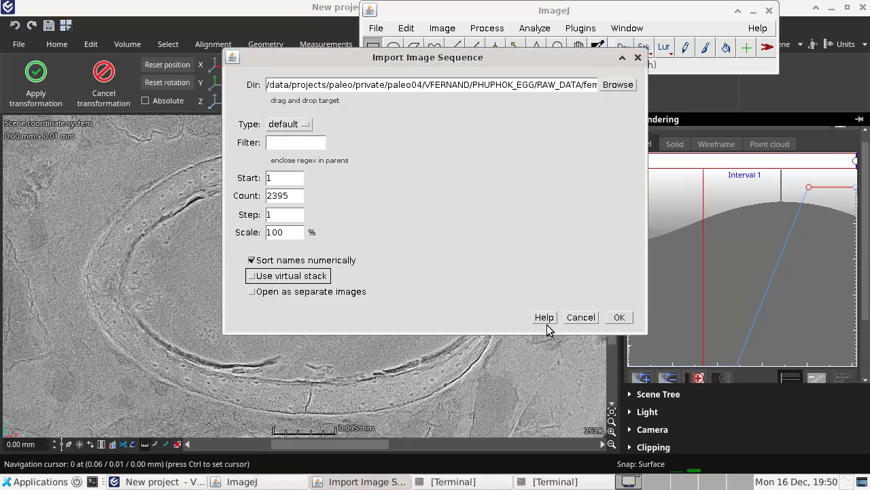
click(620, 318)
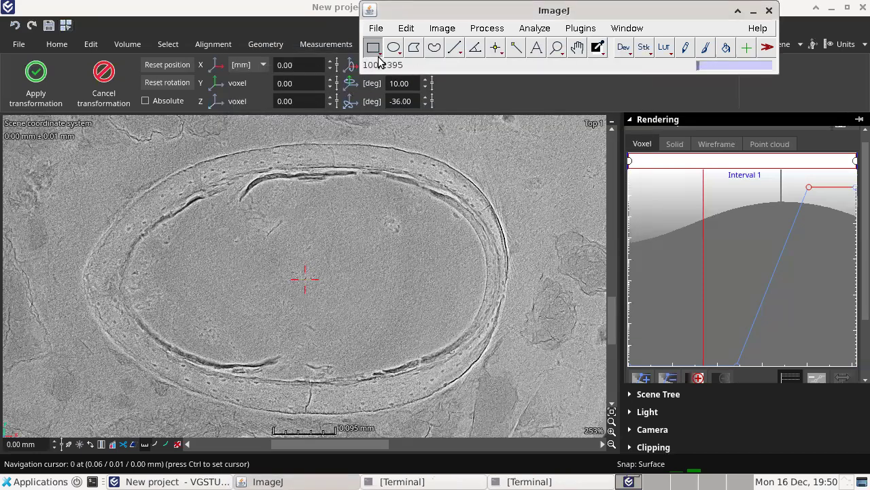
click(754, 11)
Step: Relaunch ImageJ from the terminal and dismiss the plugin configuration message
click(384, 481)
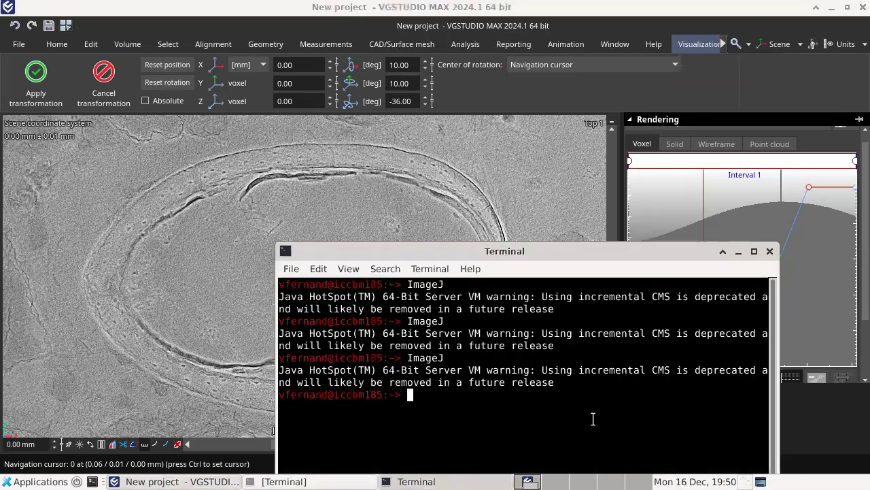
key(Up)
key(Return)
click(738, 252)
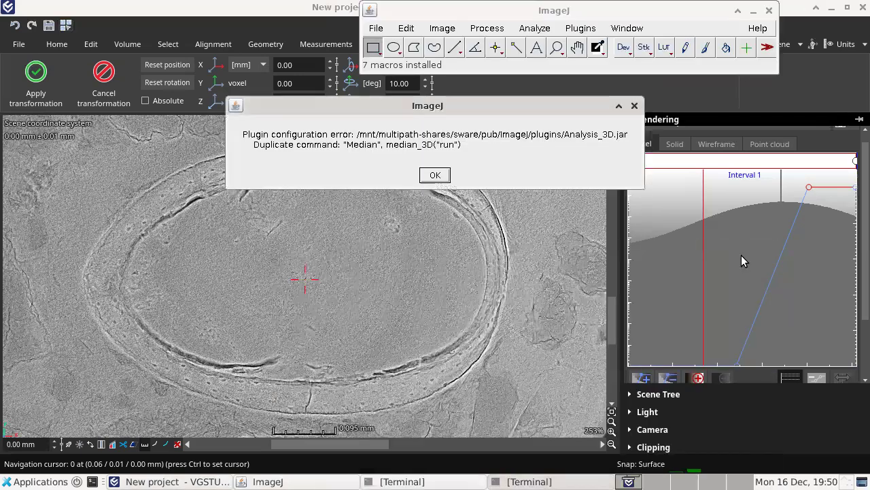
click(434, 175)
click(376, 28)
mouse_move(401, 106)
click(517, 116)
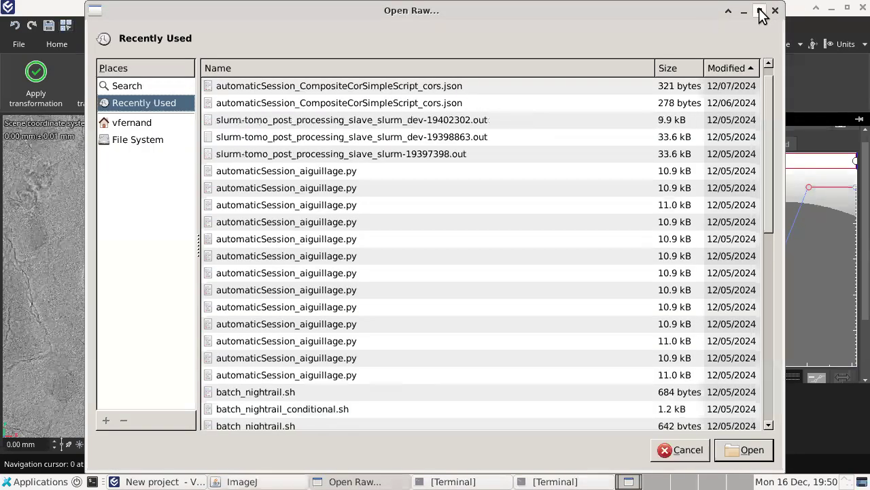
click(773, 12)
Step: Import 60 images of the femur_resliced sequence from image 1220 as a regular stack instead of a virtual one
click(376, 27)
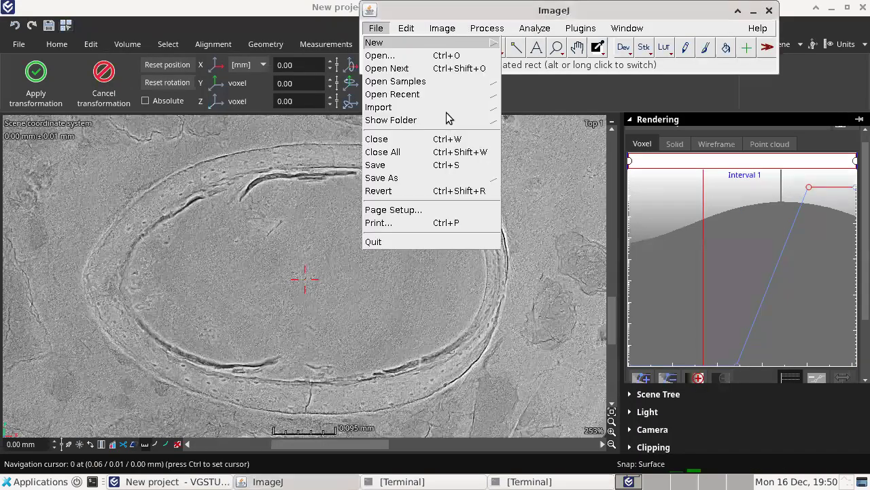
mouse_move(458, 111)
click(530, 108)
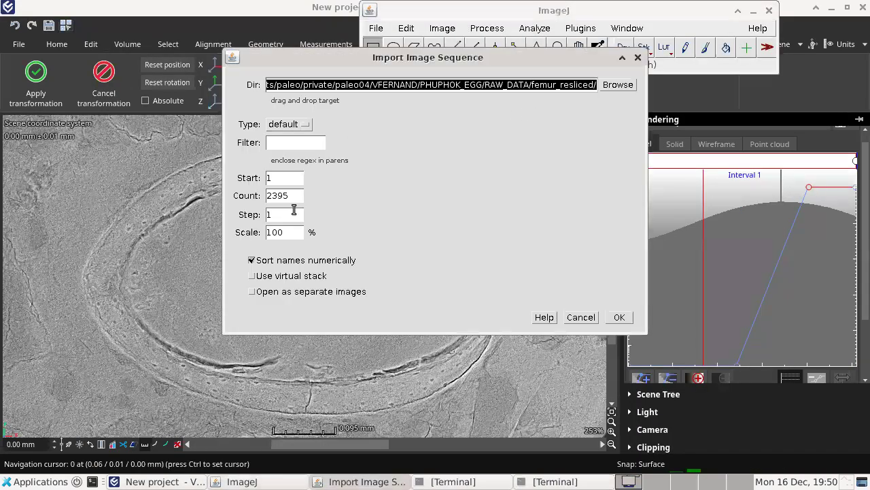
double_click(287, 175)
text(220)
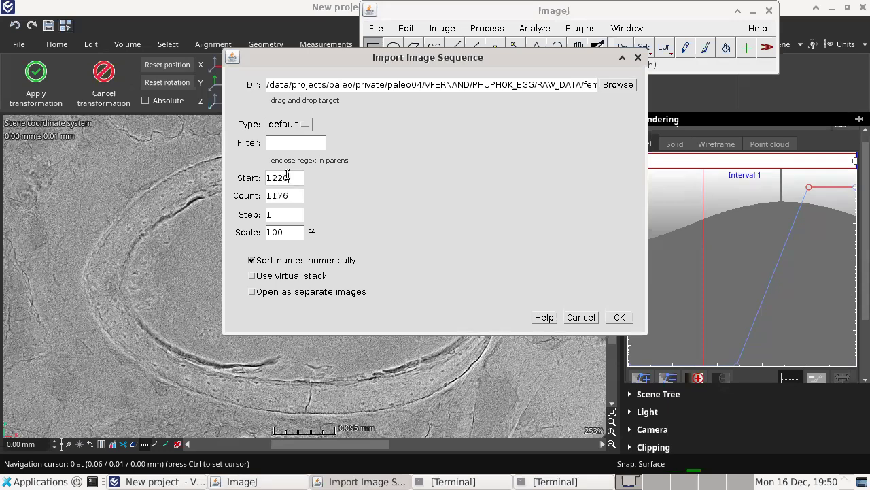
double_click(288, 196)
text(60)
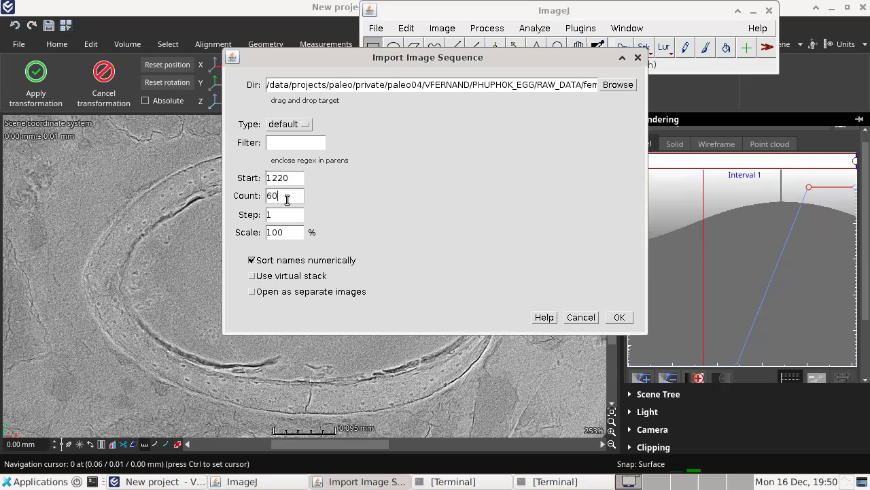
click(619, 317)
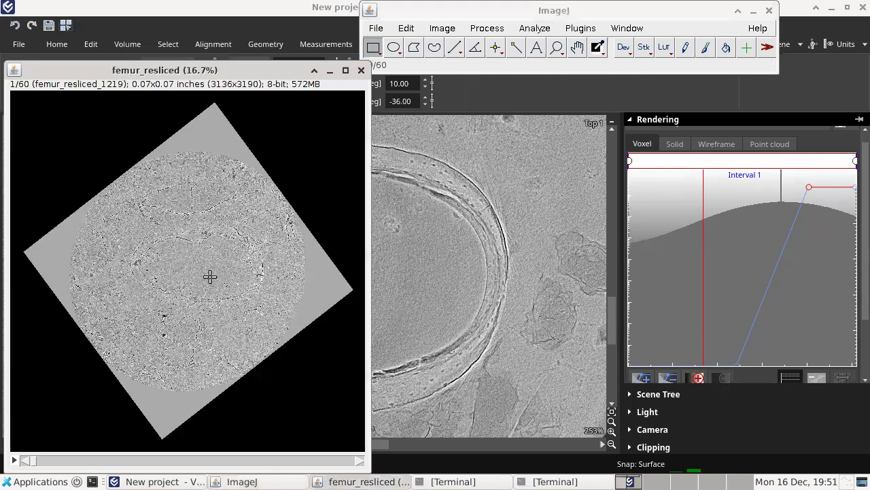
Step: Create an Average Intensity Z projection of slices 1 to 60 of the femur_resliced stack
ctrl+scroll(210, 275, up, 1)
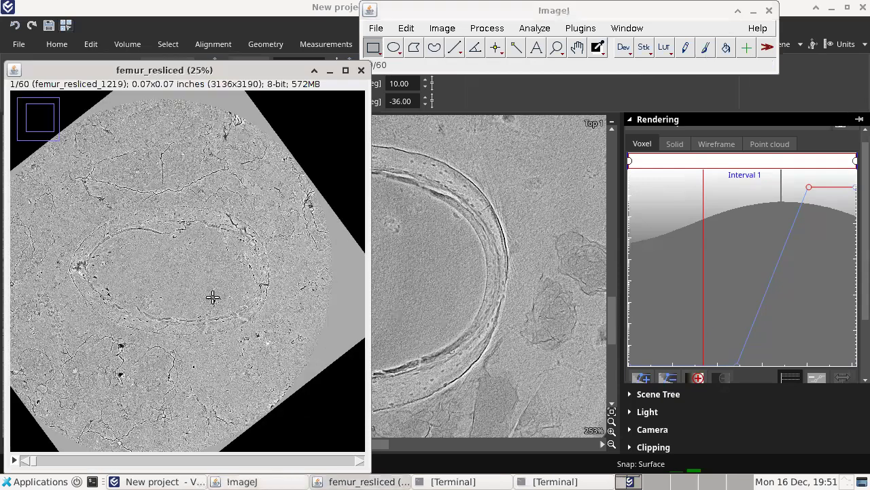
ctrl+scroll(213, 297, up, 1)
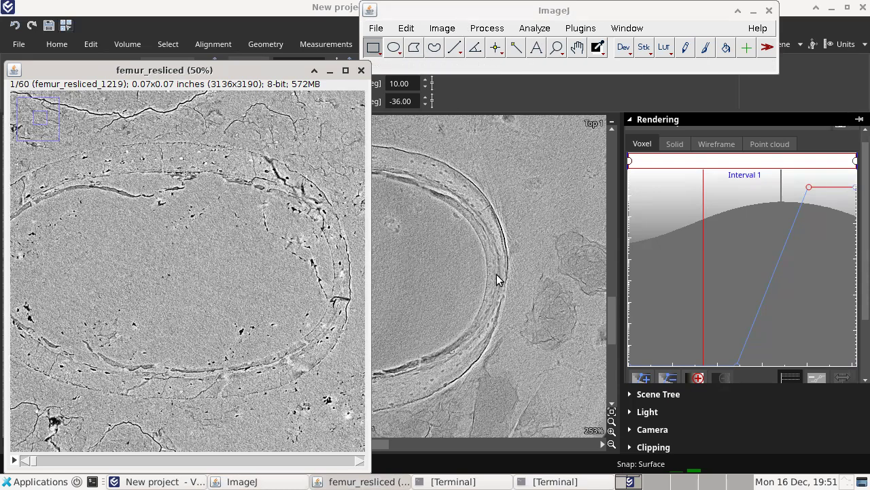
click(442, 28)
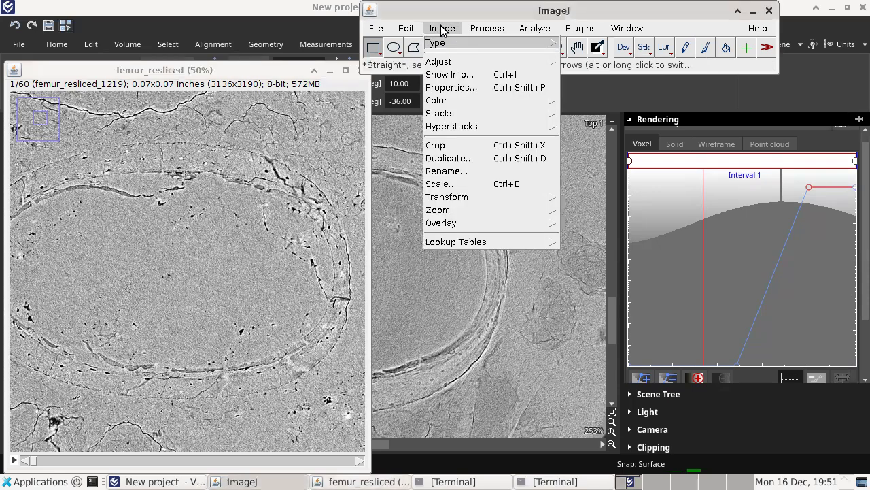
mouse_move(471, 114)
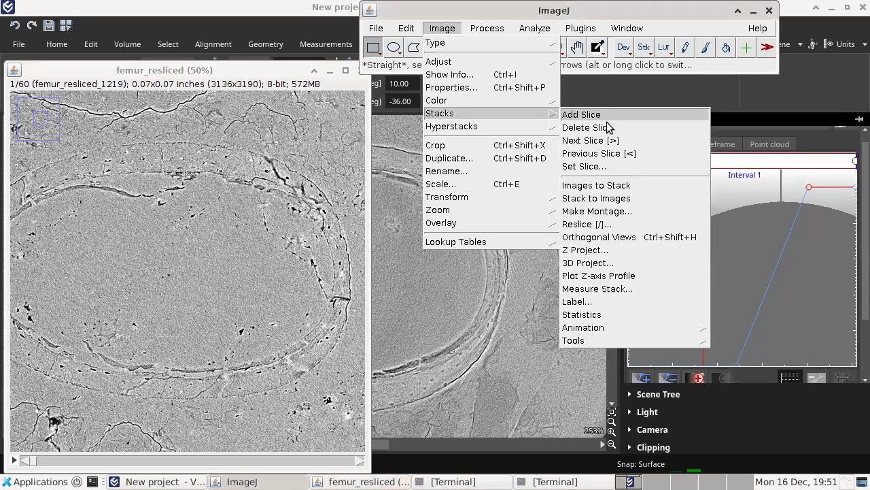
click(593, 250)
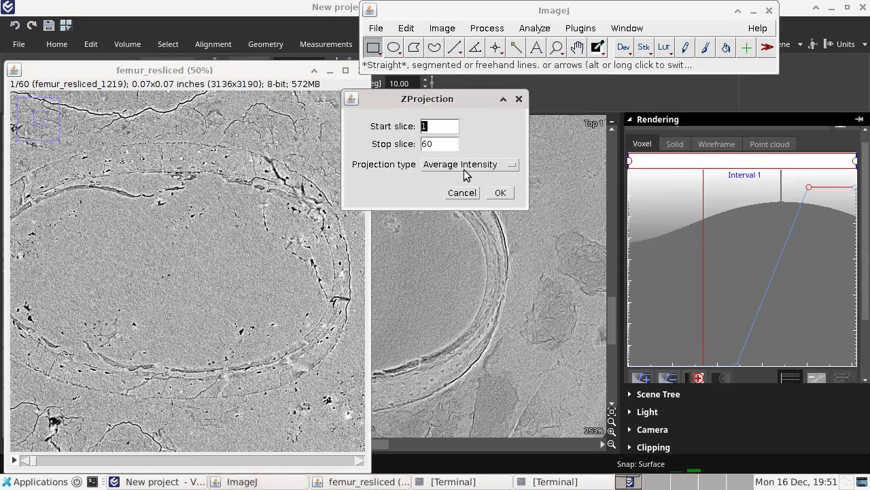
click(501, 193)
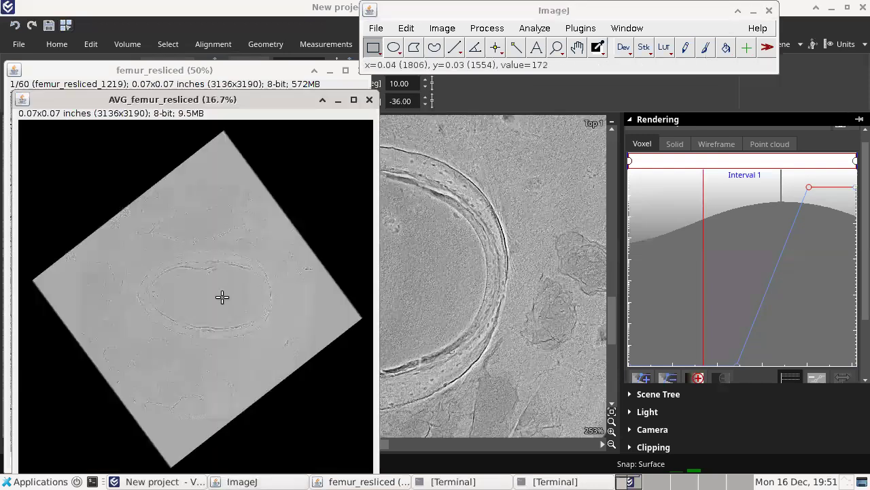
Step: Place the averaged projection beside the original stack and auto-adjust brightness and contrast on both images
ctrl+scroll(222, 298, up, 3)
drag(184, 99, 627, 57)
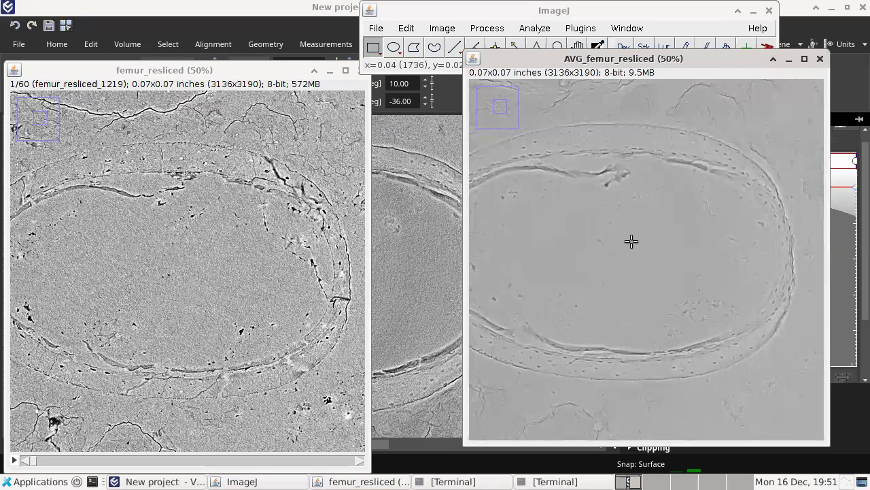
ctrl+scroll(631, 240, down, 1)
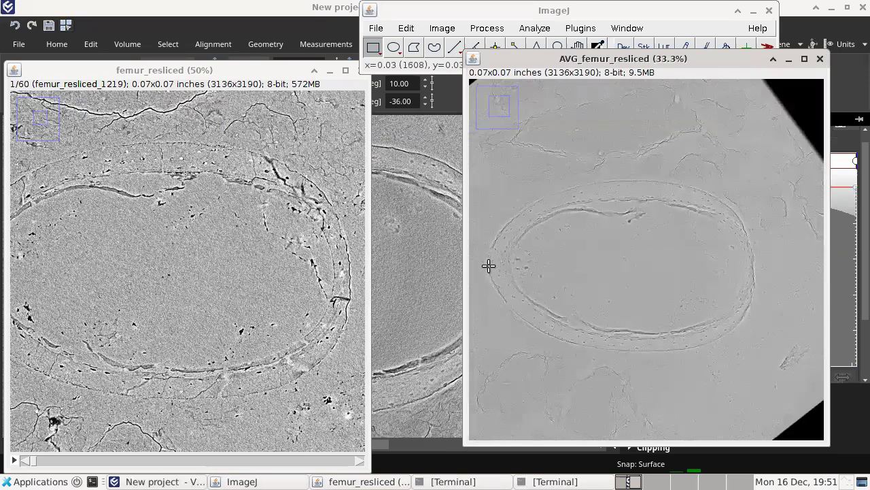
key(ctrl+shift+c)
click(410, 254)
click(226, 287)
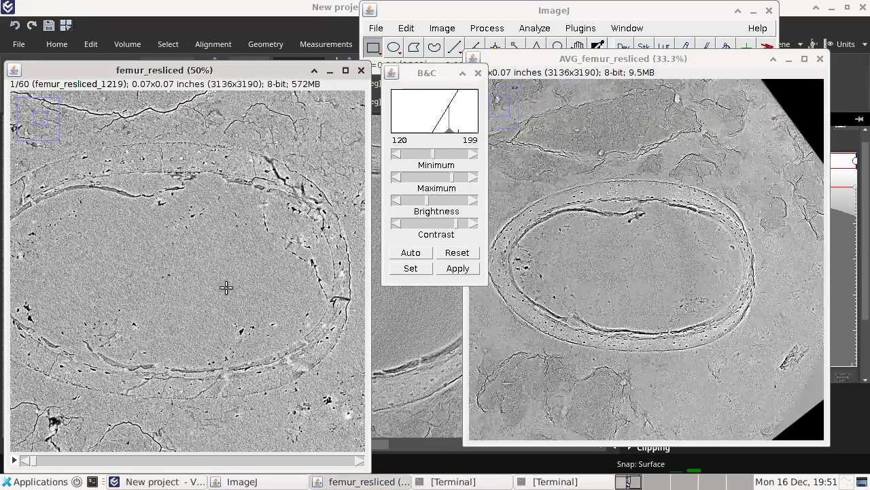
click(411, 253)
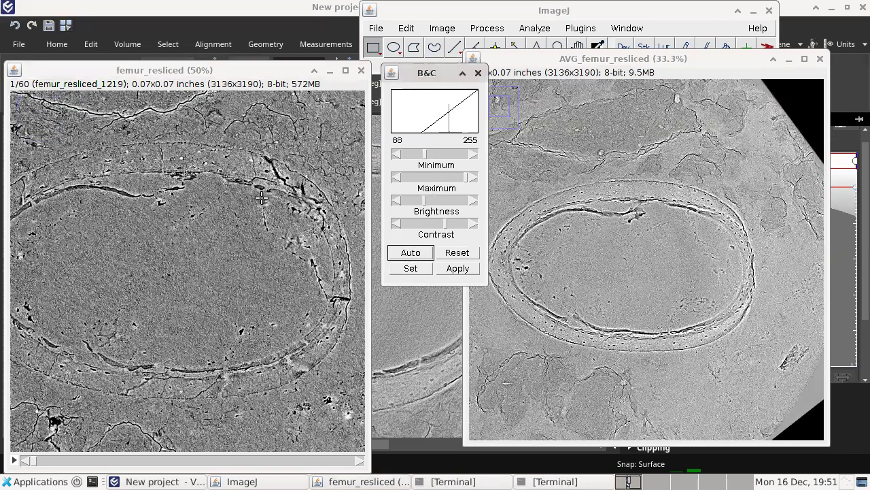
Step: Compare the bone wall close up in the single slice and the averaged projection, examining several areas around the projected cross-section
click(261, 198)
key(plus)
key(plus)
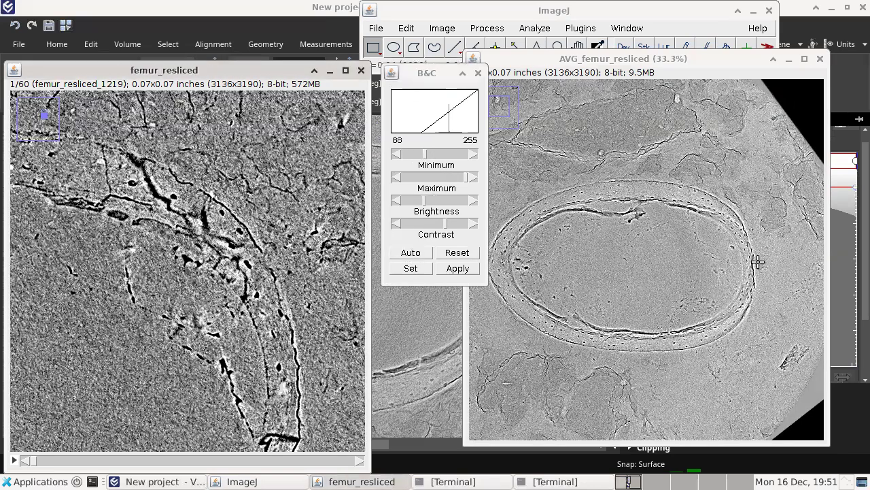
click(579, 175)
key(plus)
key(plus)
key(plus)
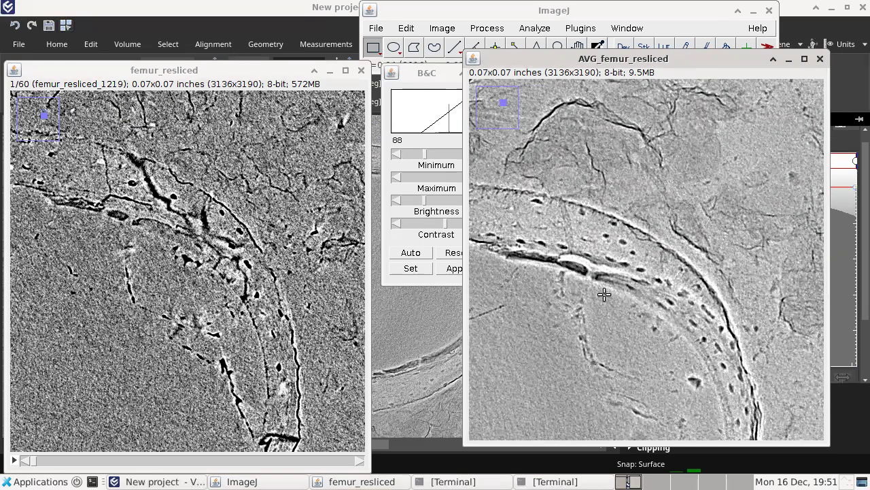
key(minus)
key(minus)
key(plus)
key(plus)
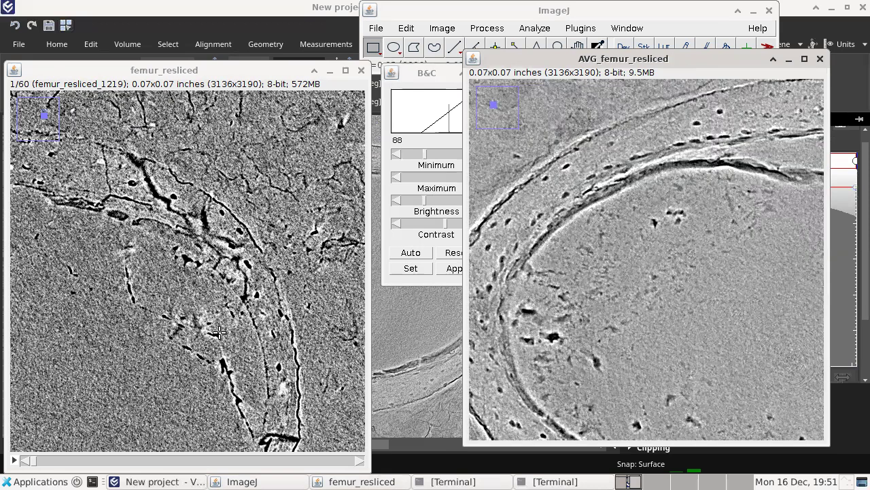
key(minus)
key(plus)
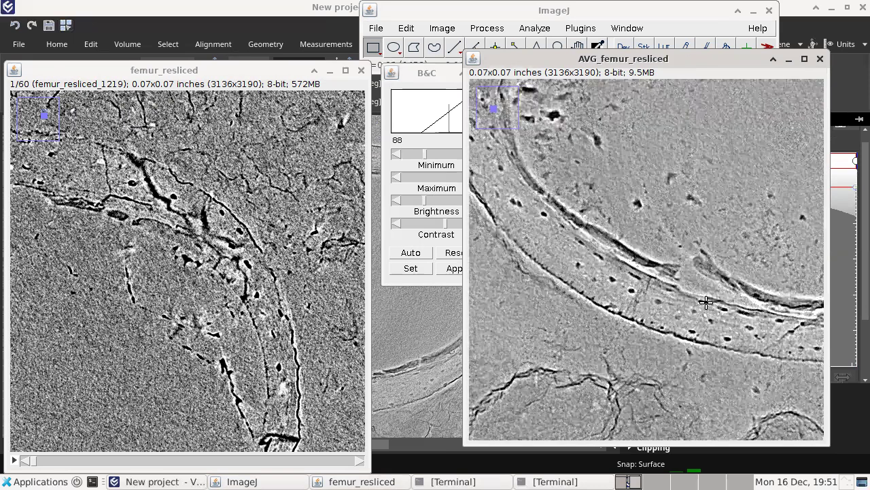
key(minus)
key(minus)
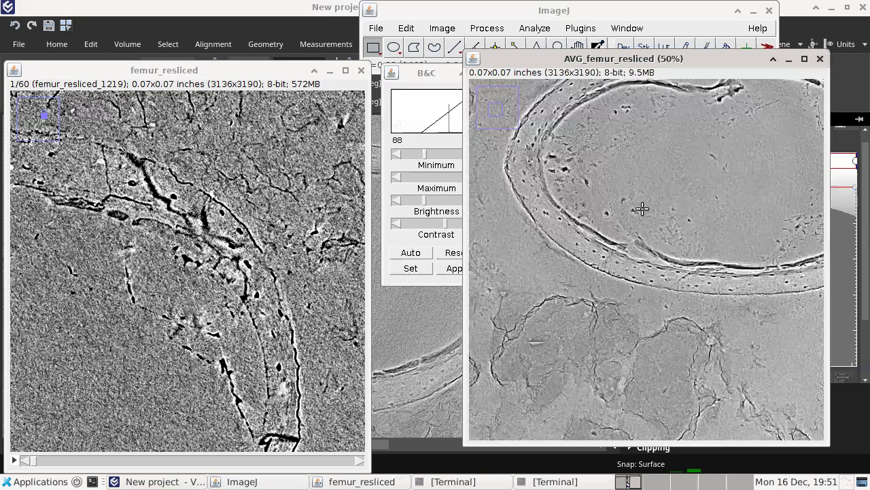
key(minus)
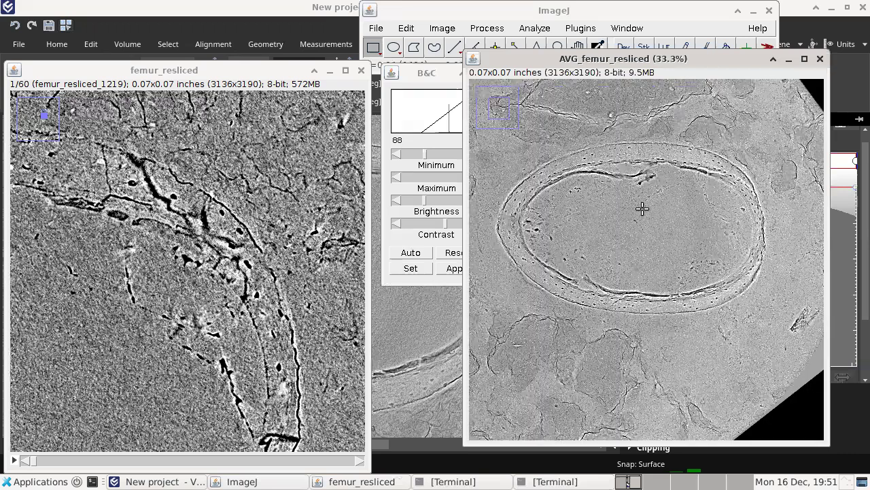